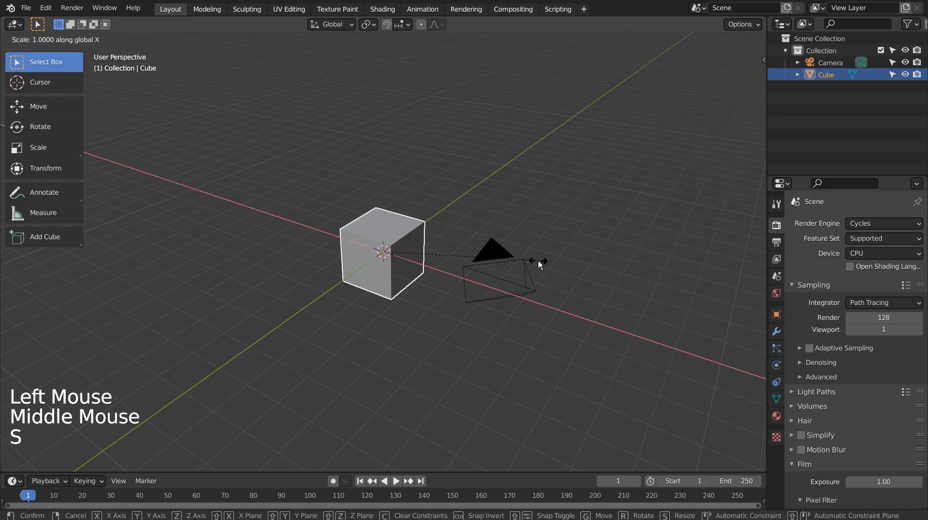
# - Stretch the cube along the X axis into a long bar and divide it crosswise with 50 loop cuts
pyautogui.click(666, 350)
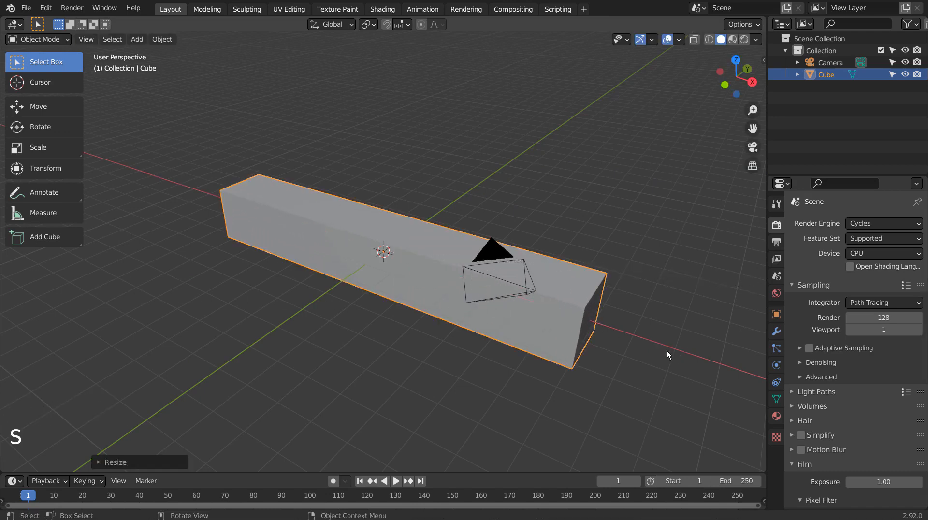
pyautogui.press('Tab')
pyautogui.hotkey('ctrl', 'r')
pyautogui.click(410, 246)
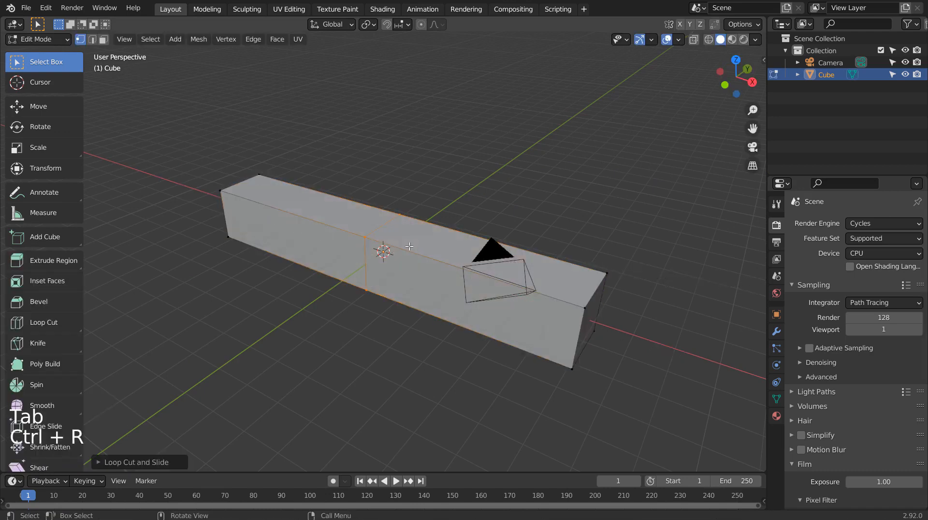
pyautogui.click(136, 462)
pyautogui.click(203, 367)
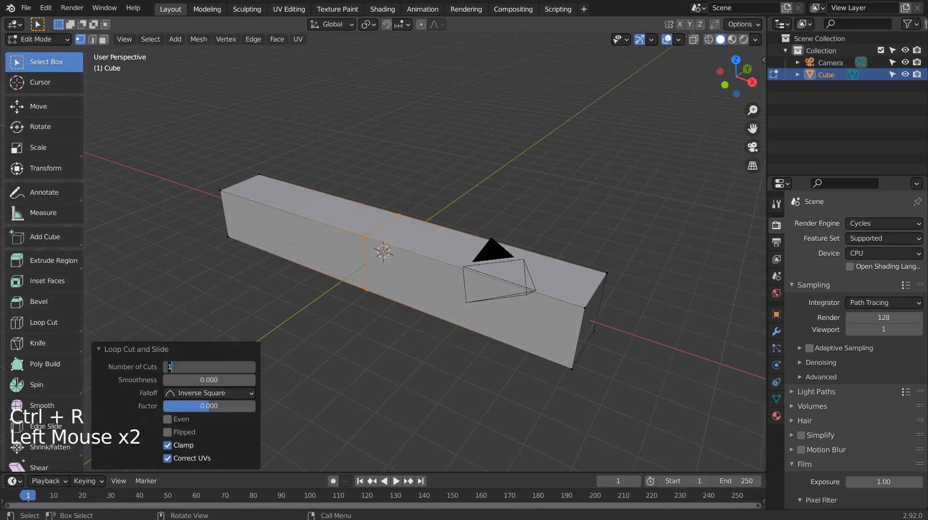
pyautogui.write('50')
pyautogui.press('Return')
pyautogui.press('Tab')
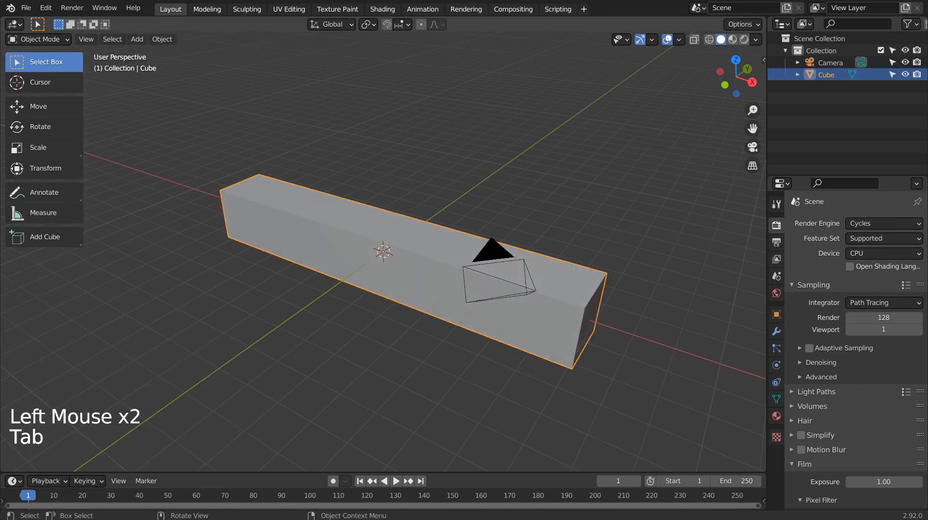
# - Duplicate the bar in place and scale the copy down uniformly to about 0.9975
pyautogui.hotkey('shift', 'd')
pyautogui.click(420, 345)
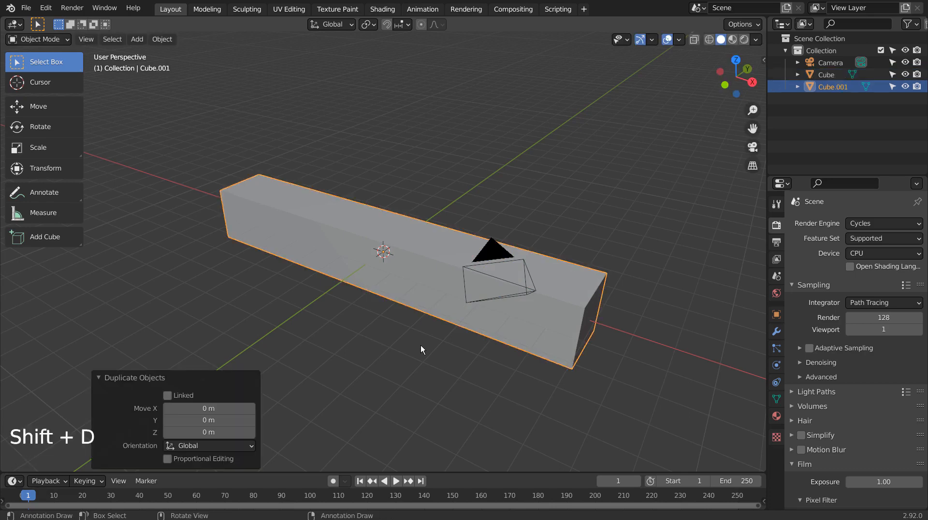
pyautogui.press('s')
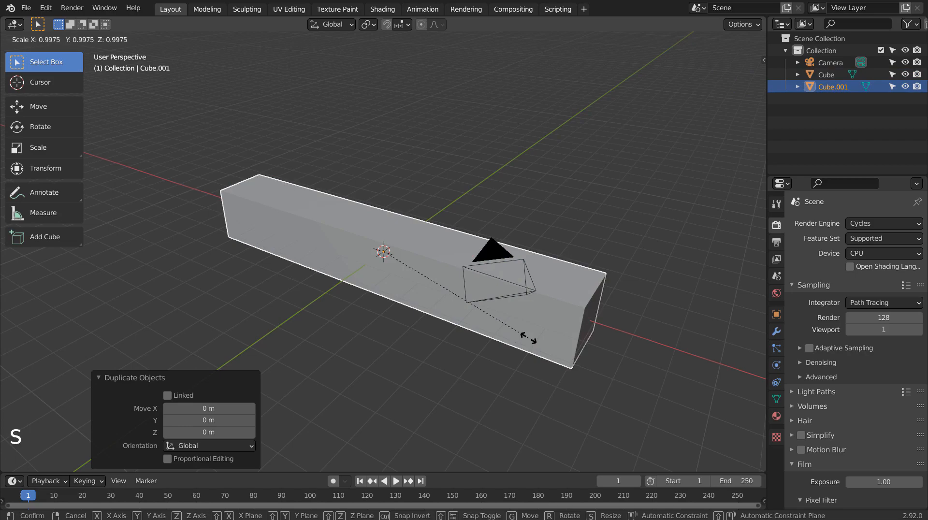
pyautogui.click(528, 340)
pyautogui.press('Tab')
pyautogui.press('Tab')
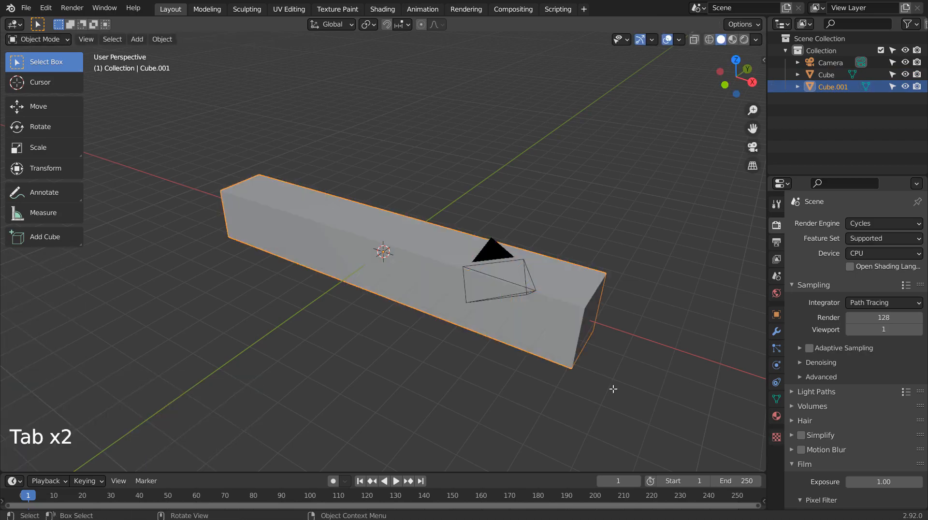
# - Examine in wireframe the narrow gap between the outer bar and its inner copy, selecting each bar in turn
pyautogui.hotkey('shift', 'z')
pyautogui.moveTo(613, 389); pyautogui.dragTo(535, 361, button='middle')
pyautogui.press('KP_1')
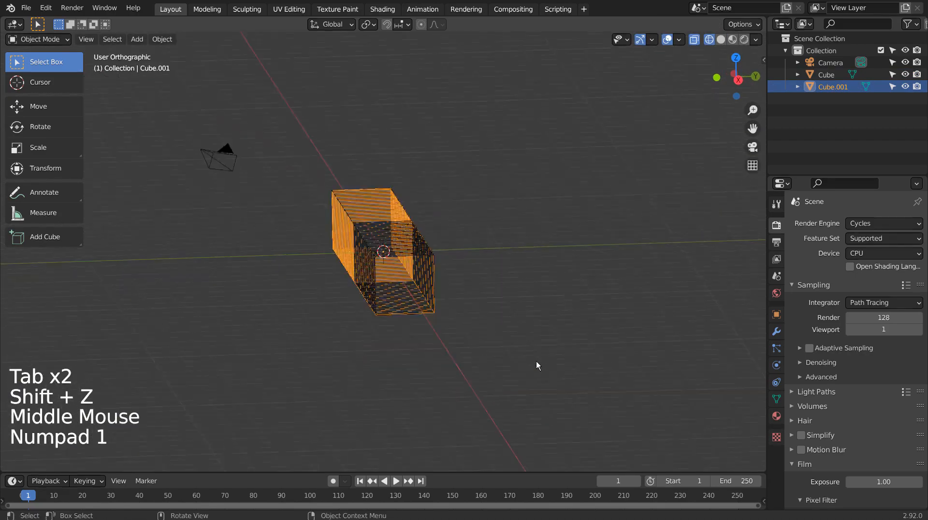
pyautogui.press('KP_Enter')
pyautogui.press('KP_3')
pyautogui.scroll(4, 402, 212)
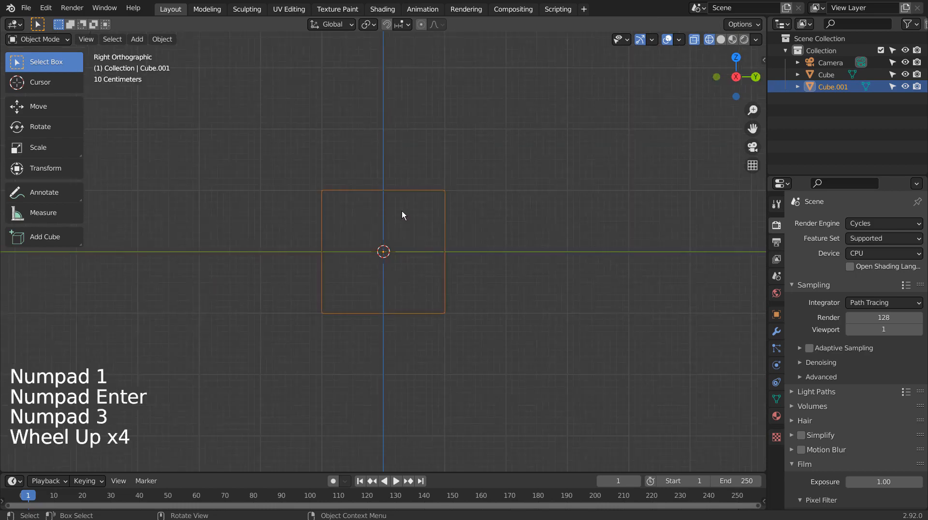
pyautogui.scroll(6, 402, 210)
pyautogui.keyDown('shift'); pyautogui.moveTo(402, 211); pyautogui.dragTo(401, 342, button='middle'); pyautogui.keyUp('shift')
pyautogui.scroll(7, 401, 342)
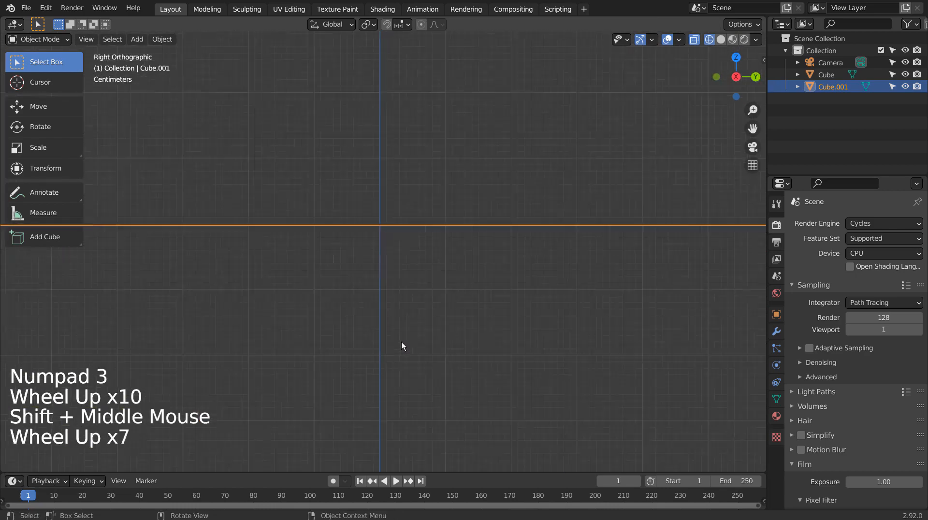
pyautogui.scroll(8, 401, 341)
pyautogui.keyDown('shift'); pyautogui.moveTo(414, 277); pyautogui.dragTo(407, 414, button='middle'); pyautogui.keyUp('shift')
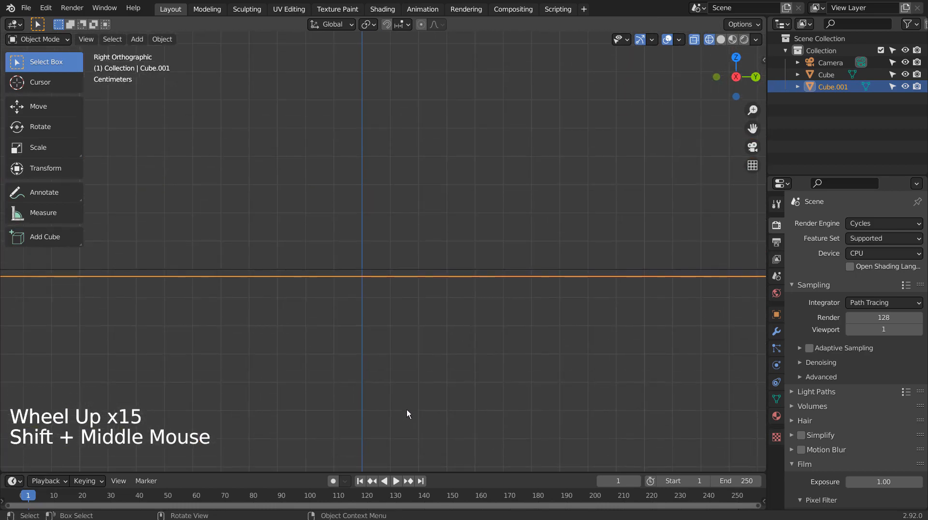
pyautogui.keyDown('shift'); pyautogui.click(544, 269); pyautogui.keyUp('shift')
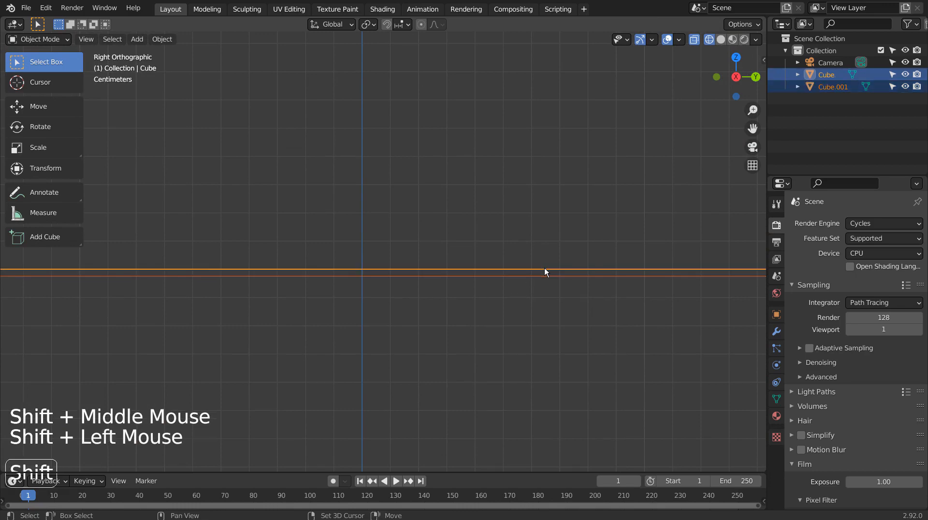
pyautogui.scroll(-14, 450, 306)
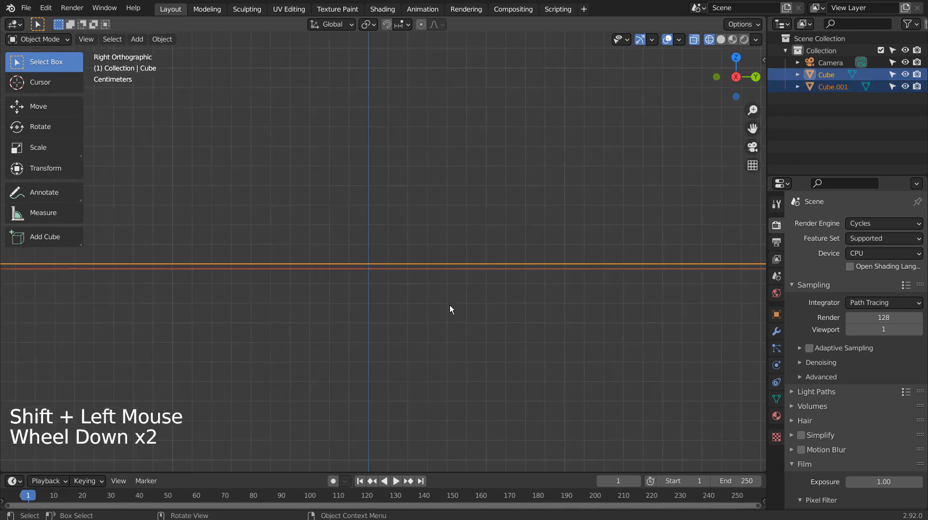
pyautogui.click(344, 306)
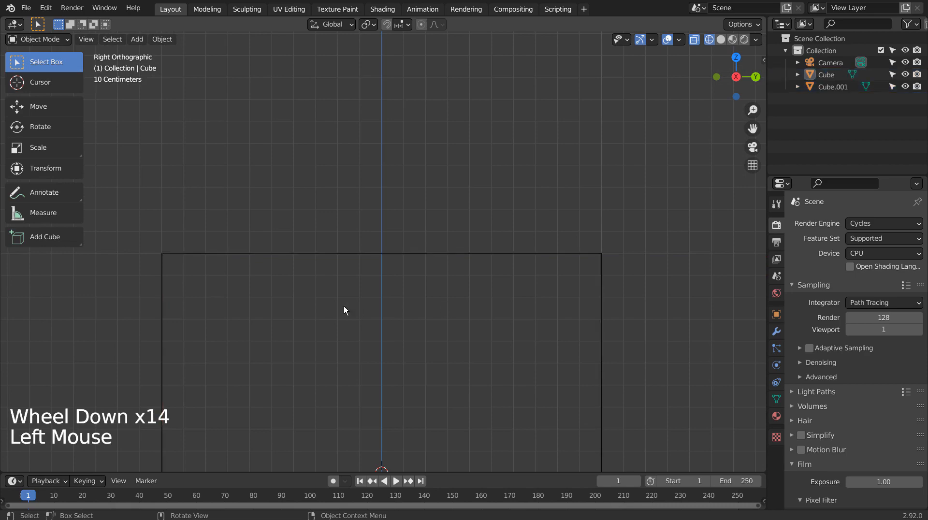
pyautogui.moveTo(343, 306); pyautogui.dragTo(415, 343, button='middle')
pyautogui.scroll(-9, 416, 342)
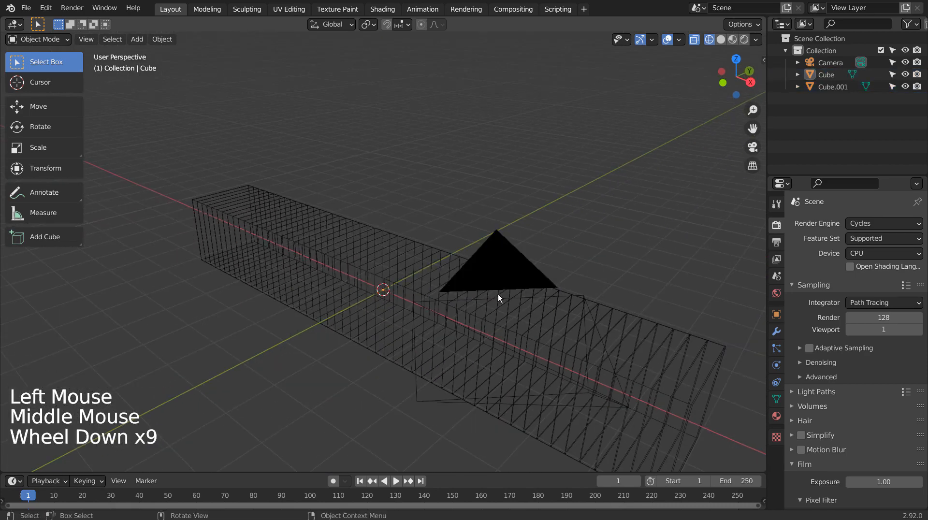
pyautogui.click(826, 74)
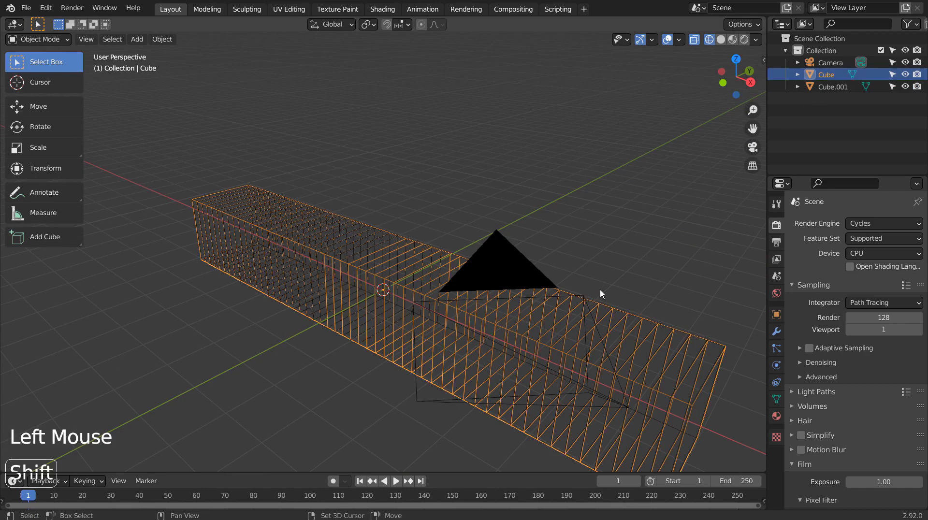
pyautogui.click(835, 87)
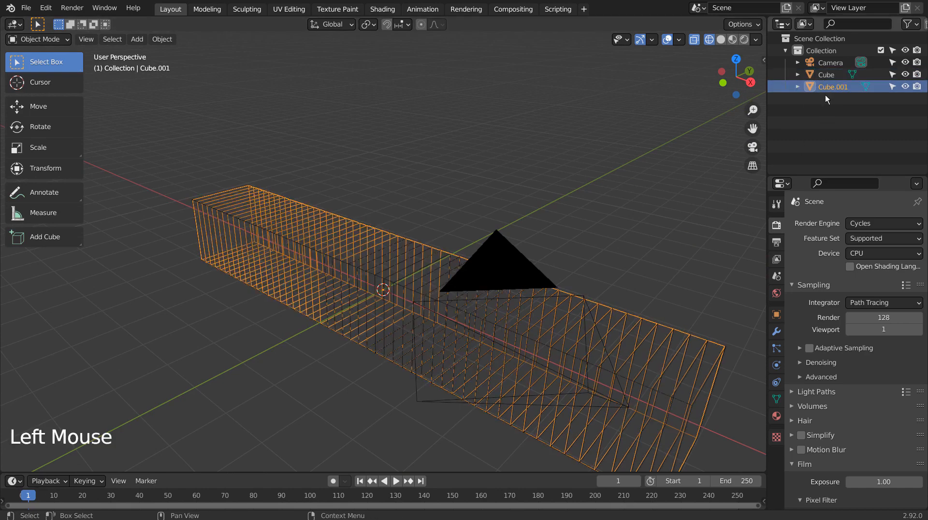
# - Add a lattice with a 1 m radius at the world origin and view it from the right side
pyautogui.hotkey('shift', 'a')
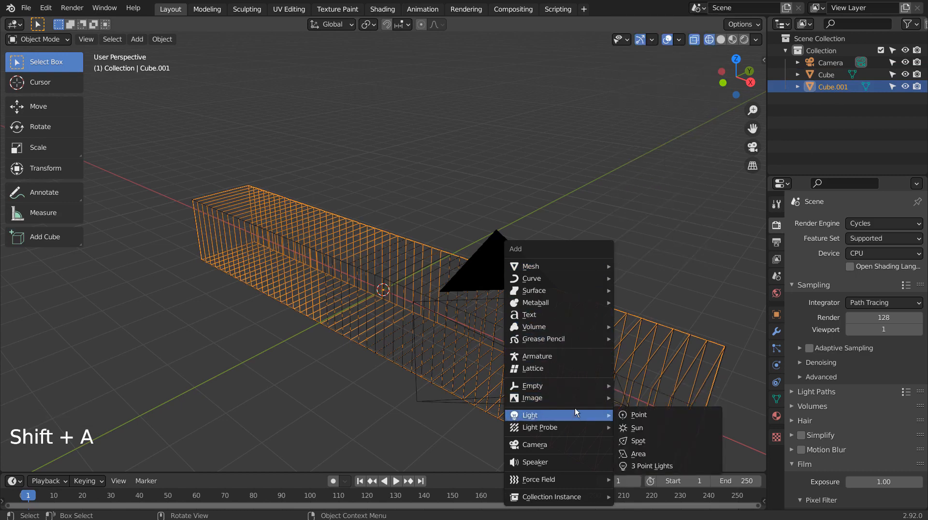
pyautogui.click(576, 368)
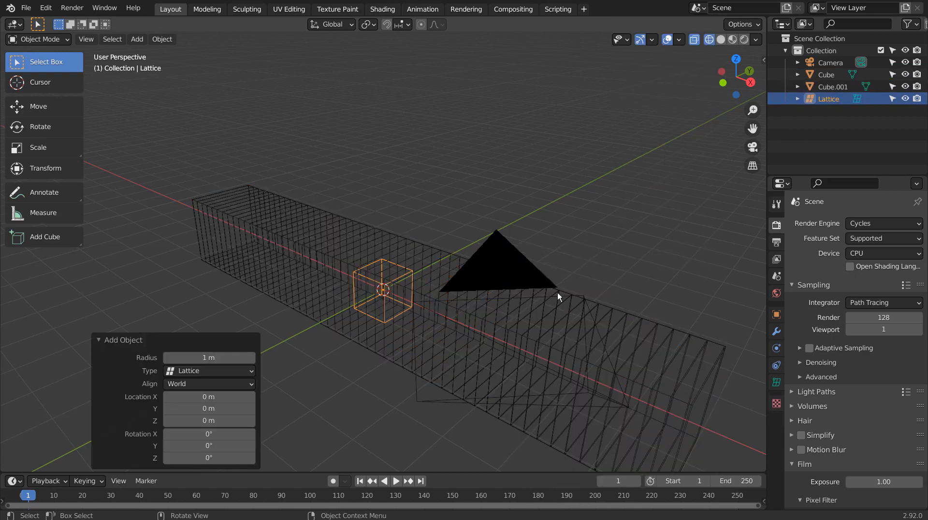
pyautogui.press('KP_3')
pyautogui.scroll(2, 452, 231)
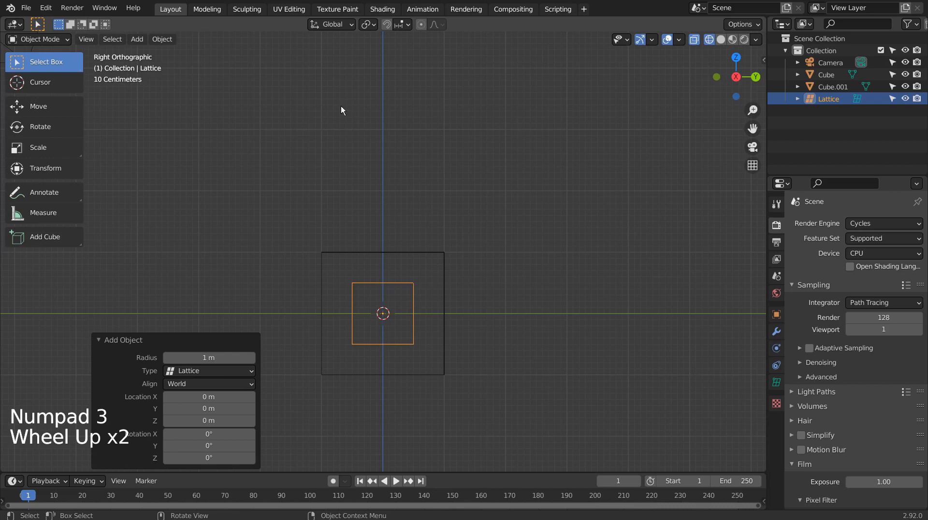
# - Change the interface theme to Blender Light V3 in the preferences
pyautogui.click(46, 8)
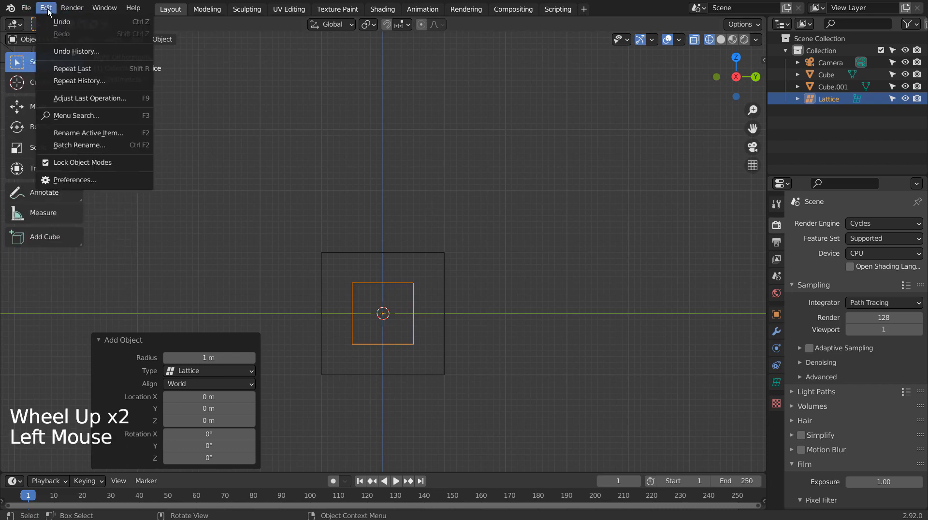
pyautogui.click(76, 179)
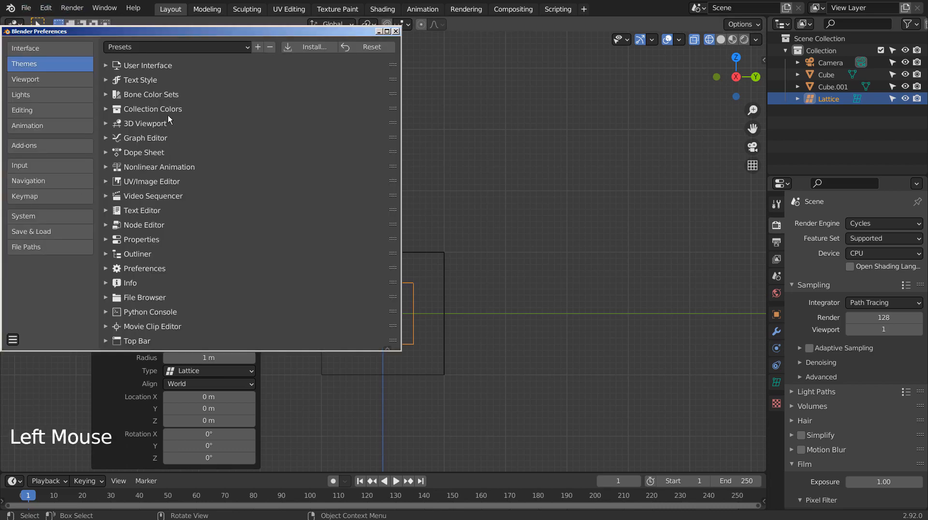
pyautogui.click(145, 47)
pyautogui.click(145, 97)
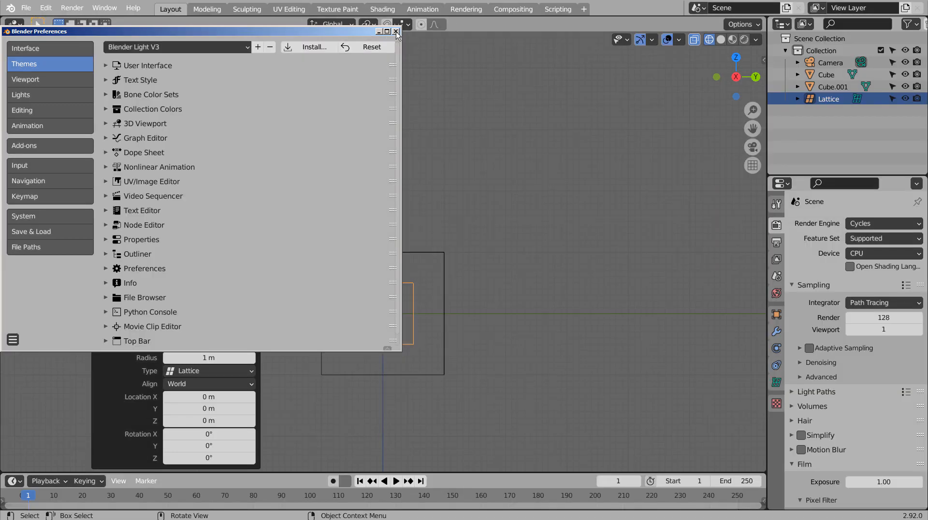
pyautogui.click(396, 31)
# - Scale the lattice uniformly by 1.985 and set its U, V and W resolution to 16
pyautogui.press('s')
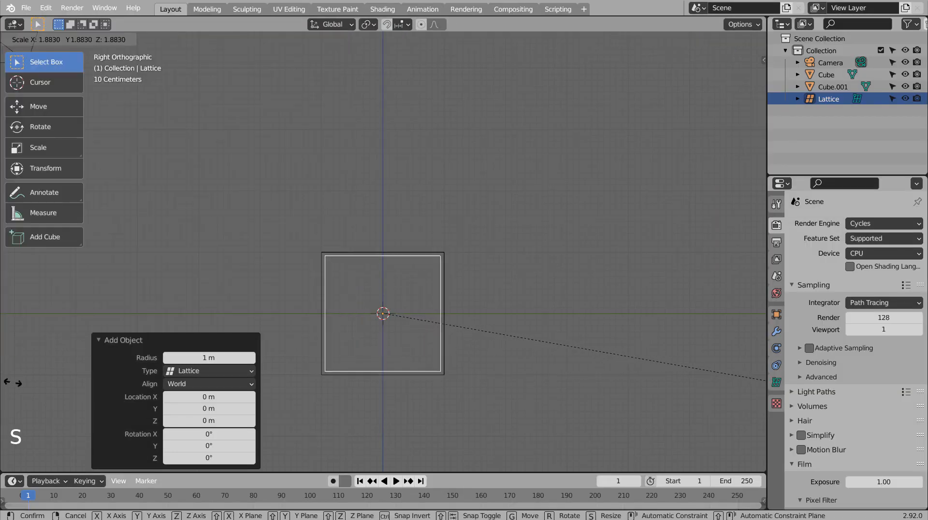
pyautogui.click(33, 384)
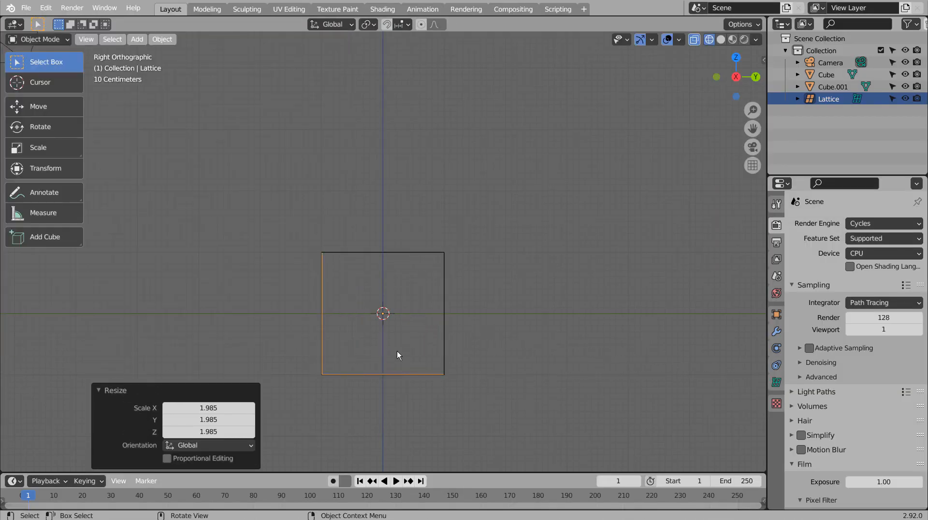
pyautogui.moveTo(397, 356); pyautogui.dragTo(534, 385, button='middle')
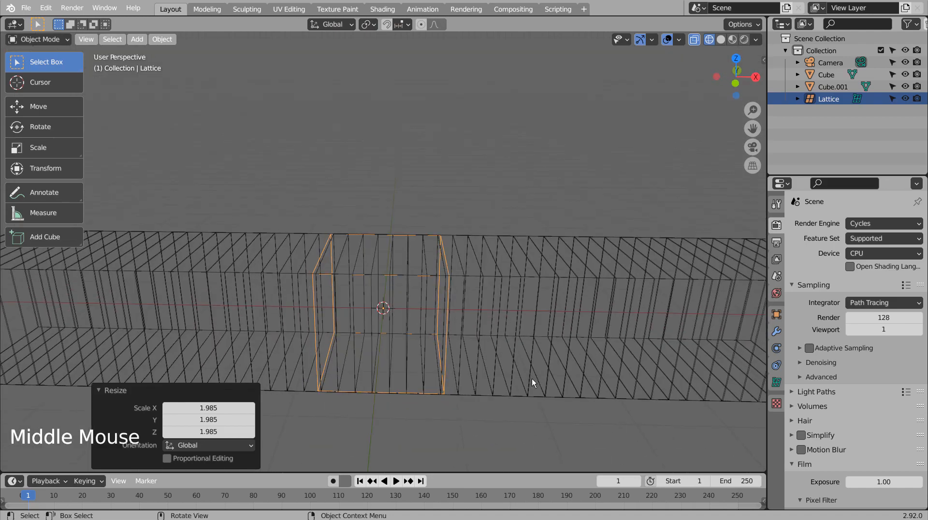
pyautogui.click(776, 382)
pyautogui.doubleClick(876, 260)
pyautogui.write('16')
pyautogui.press('Tab')
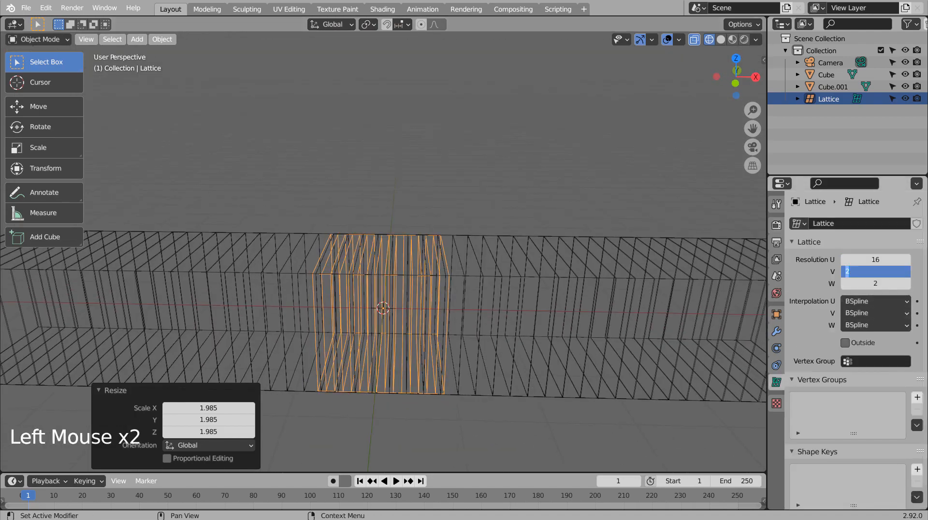
pyautogui.write('16')
pyautogui.press('Tab')
pyautogui.press('Return')
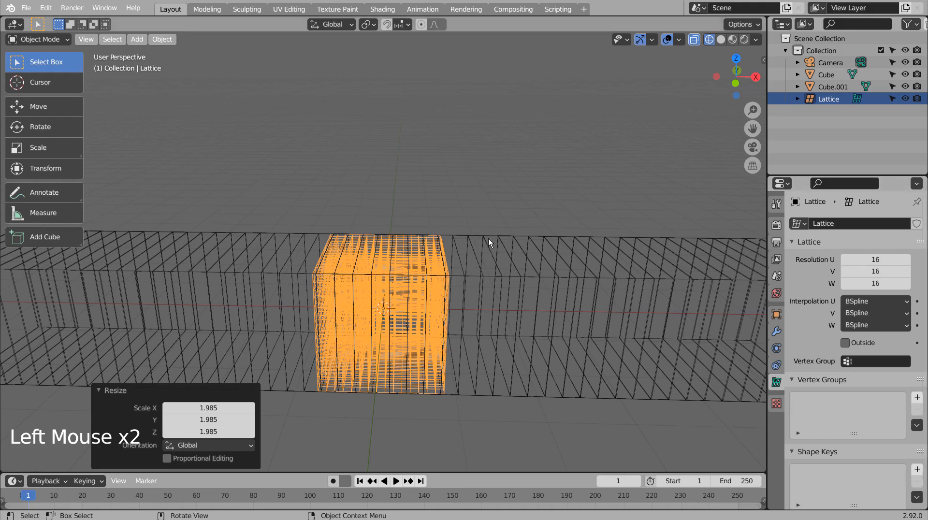
# - Add a Lattice modifier to the inner bar Cube.001 and set Lattice as its target object
pyautogui.press('KP_1')
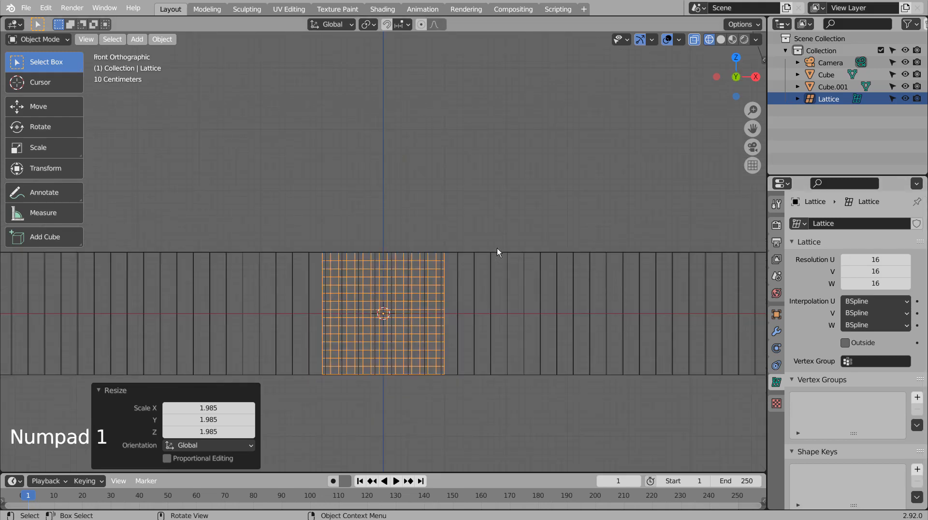
pyautogui.click(570, 257)
pyautogui.click(828, 86)
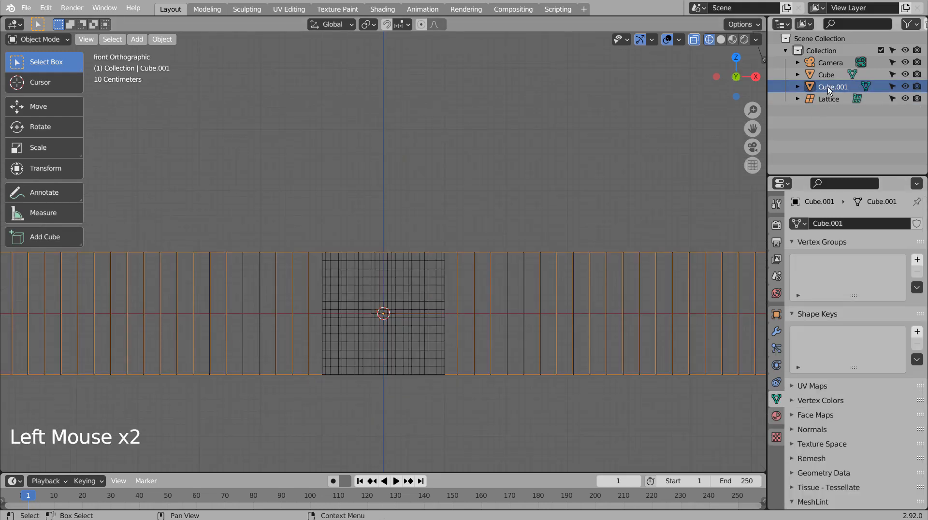
pyautogui.click(777, 333)
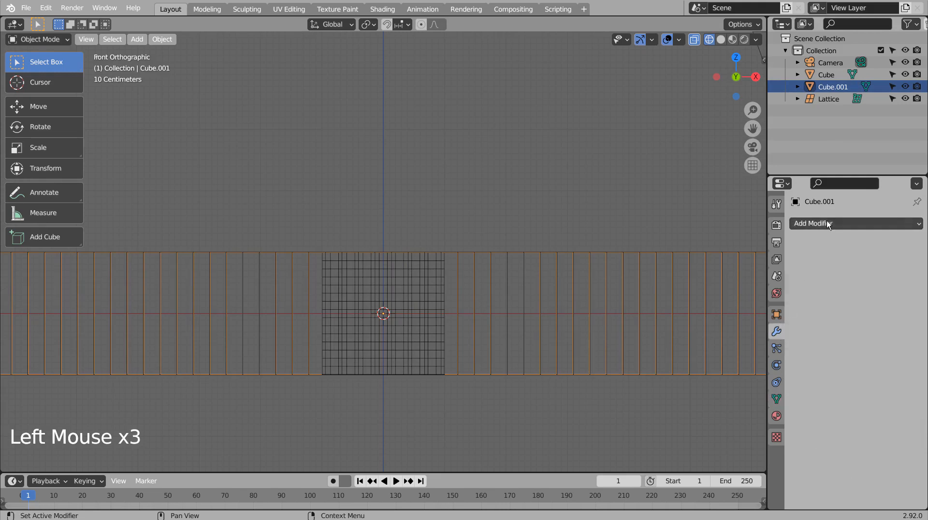
pyautogui.click(829, 223)
pyautogui.click(829, 223)
pyautogui.click(771, 334)
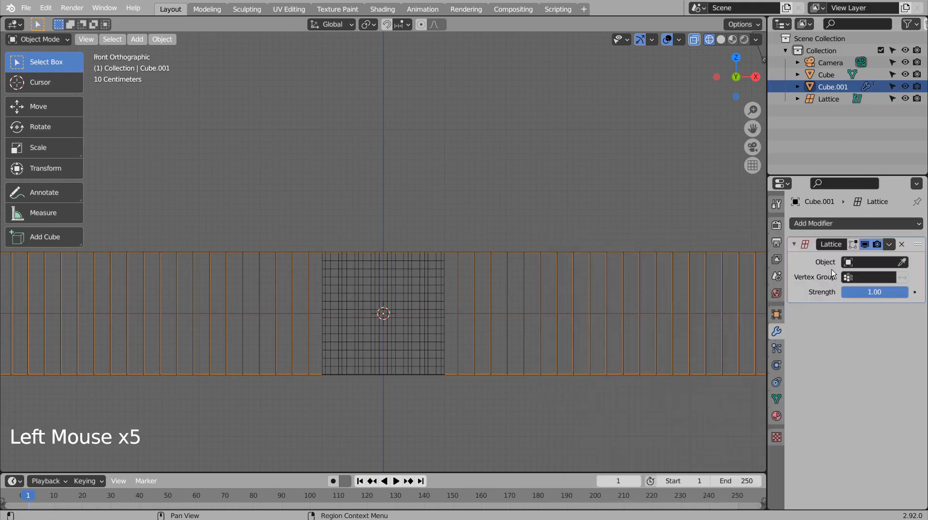
pyautogui.click(851, 262)
pyautogui.click(837, 283)
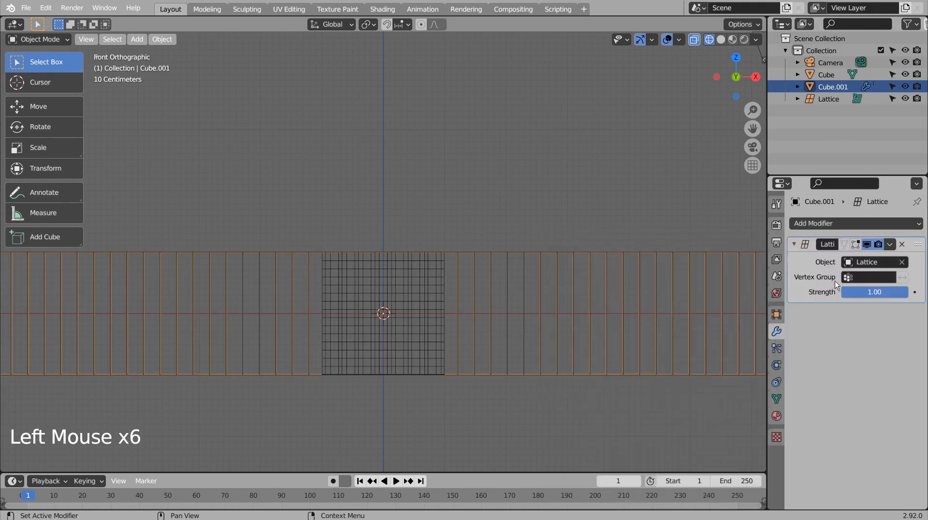
# - Select the two middle columns of points in the lattice from the front view
pyautogui.click(829, 99)
pyautogui.press('Tab')
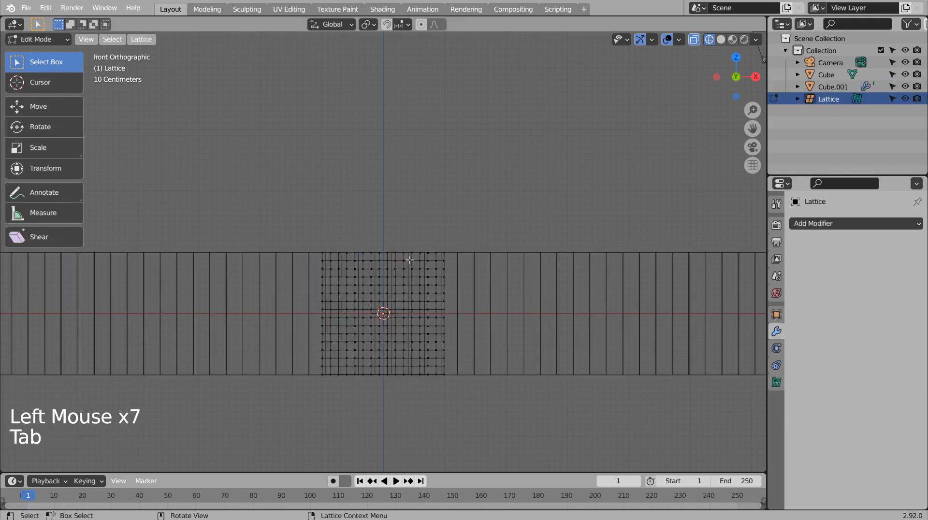
pyautogui.press('b')
pyautogui.moveTo(385, 363); pyautogui.dragTo(391, 397)
pyautogui.hotkey('shift', 'z')
pyautogui.hotkey('shift', 'z')
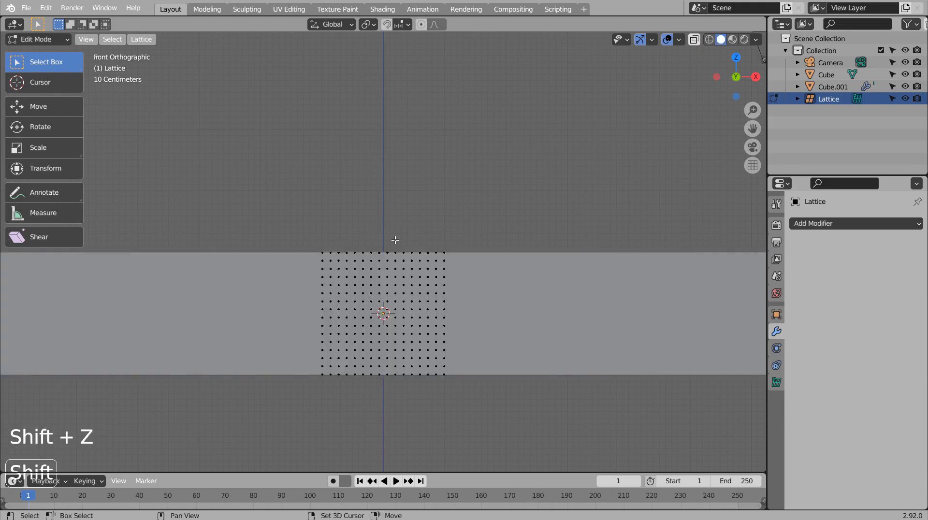
pyautogui.press('b')
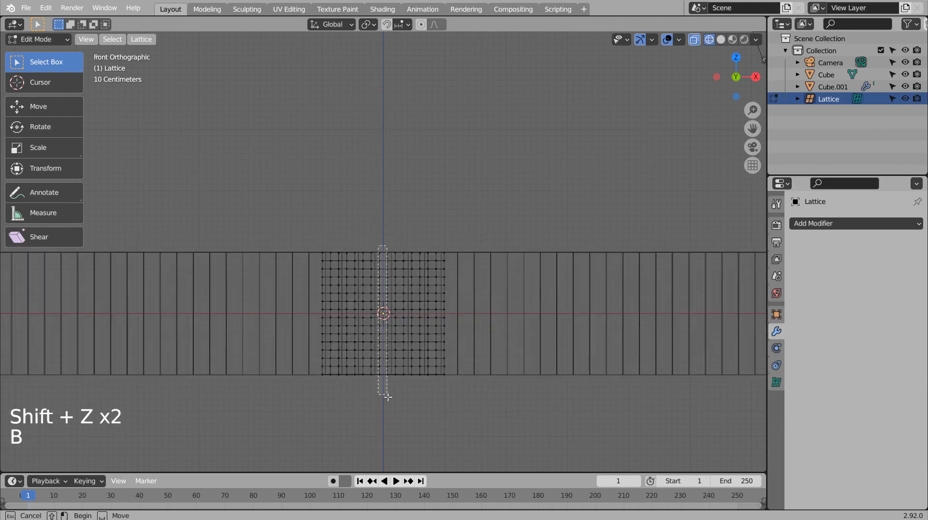
pyautogui.moveTo(390, 398); pyautogui.dragTo(389, 398)
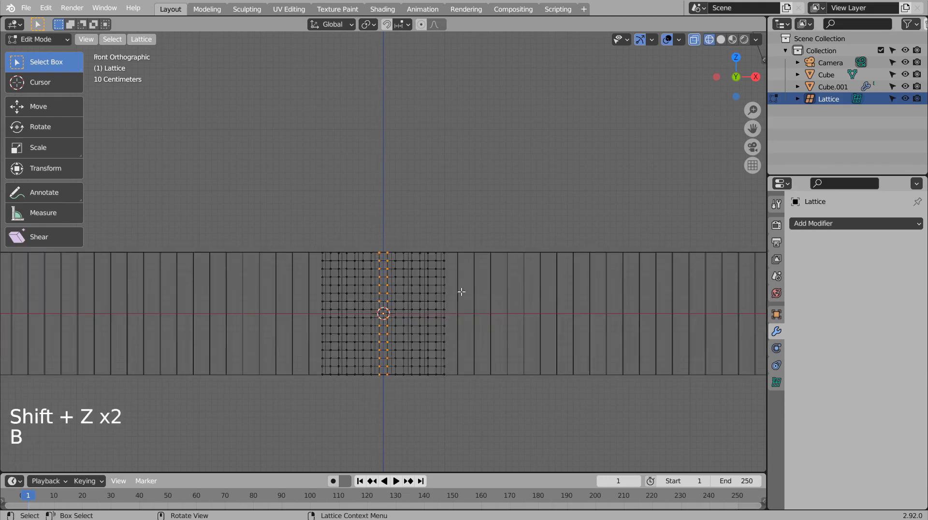
# - Scale the selected lattice points by 1.4177 with smooth proportional editing at a size of 0.91, making a central bulge
pyautogui.click(422, 24)
pyautogui.press('s')
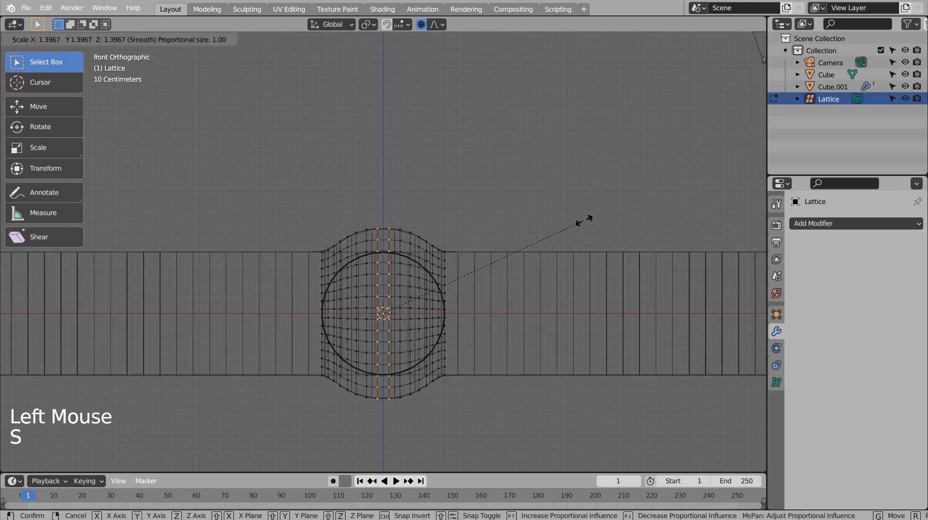
pyautogui.scroll(-2, 588, 221)
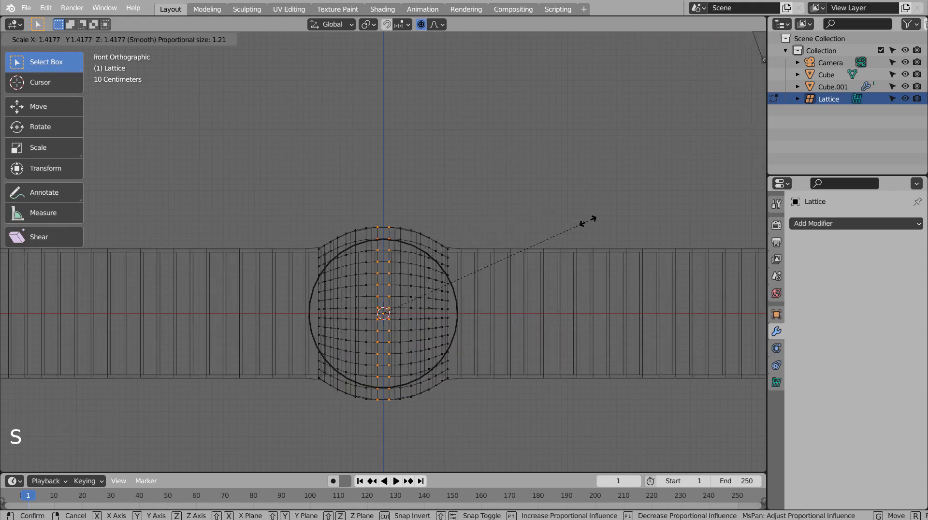
pyautogui.scroll(1, 588, 221)
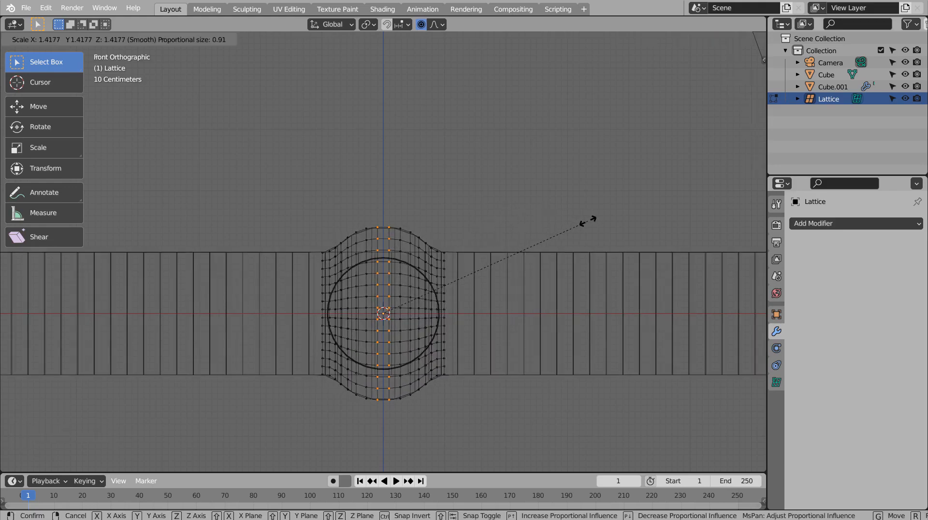
pyautogui.click(588, 221)
pyautogui.press('Tab')
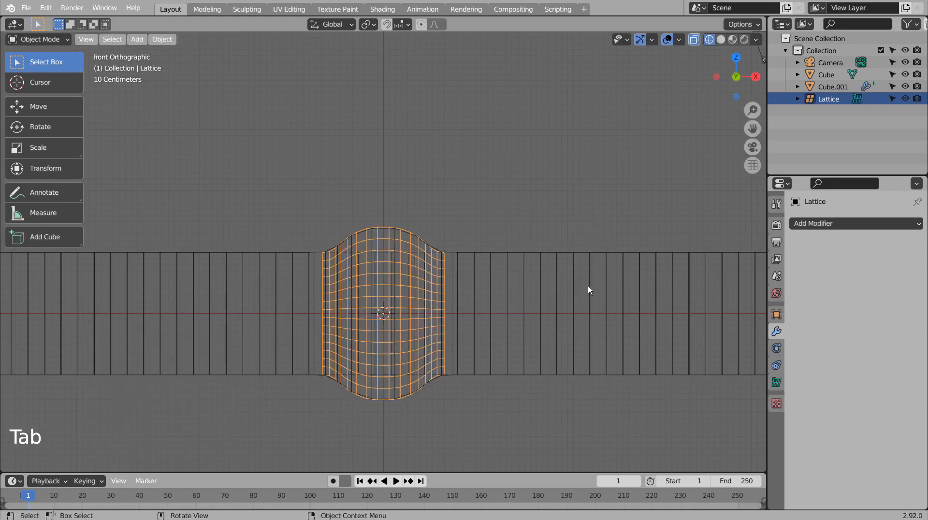
# - Move the lattice -8.2206 m along the global X axis, past the end of the bars, in solid shading
pyautogui.hotkey('shift', 'z')
pyautogui.moveTo(588, 286)
pyautogui.mouseDown(button='middle')
pyautogui.moveTo(535, 334)
pyautogui.moveTo(472, 329)
pyautogui.moveTo(487, 335)
pyautogui.mouseUp(button='middle')
pyautogui.scroll(-2, 534, 334)
pyautogui.press('g')
pyautogui.press('x')
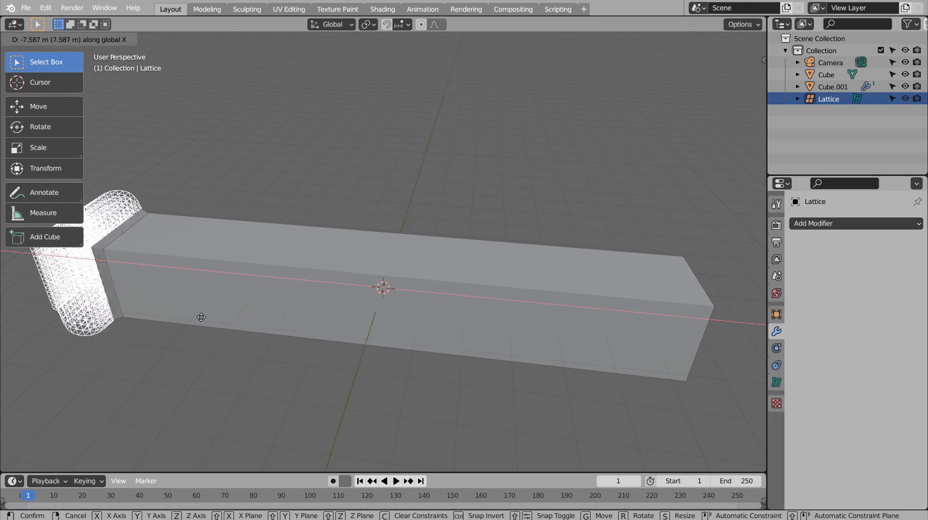
pyautogui.click(182, 317)
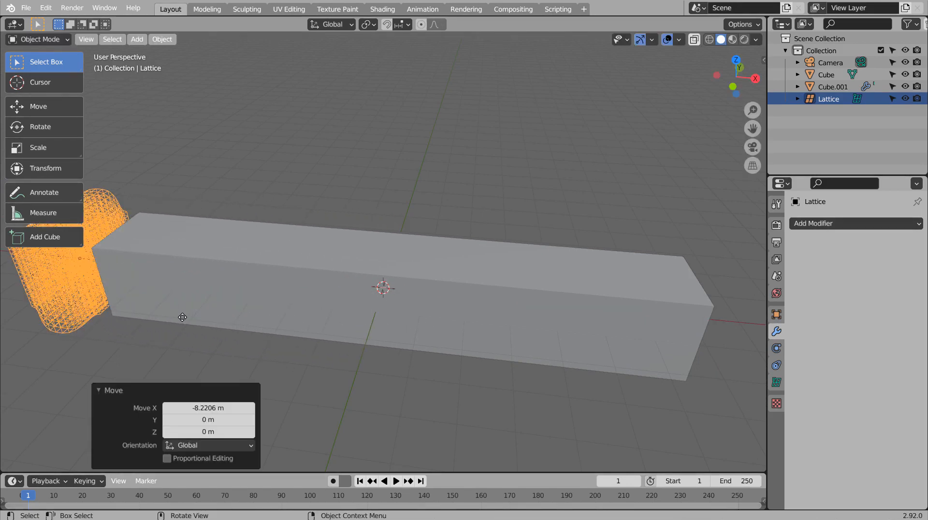
# - Set the outer bar's material base color to blue (H 0.568, S 0.975) and show the viewport in Material Preview shading
pyautogui.click(466, 309)
pyautogui.click(776, 415)
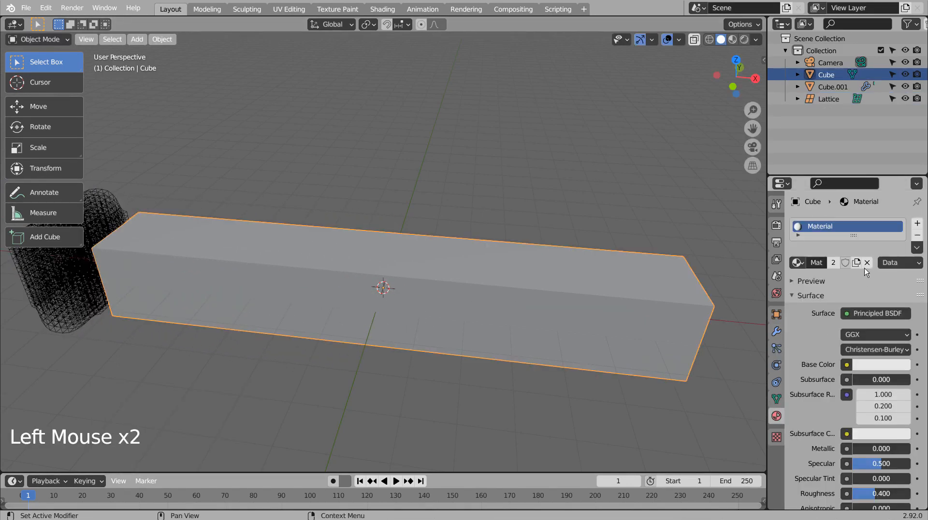
pyautogui.click(878, 366)
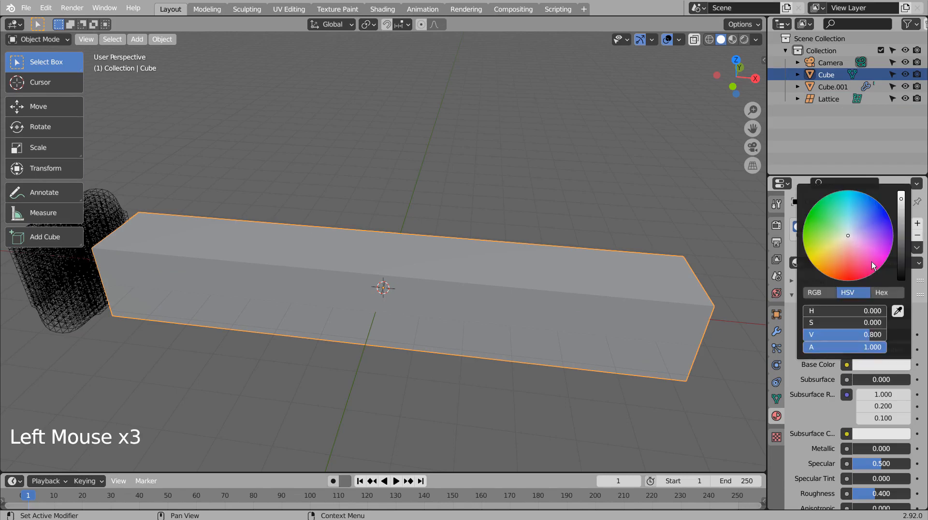
pyautogui.click(858, 204)
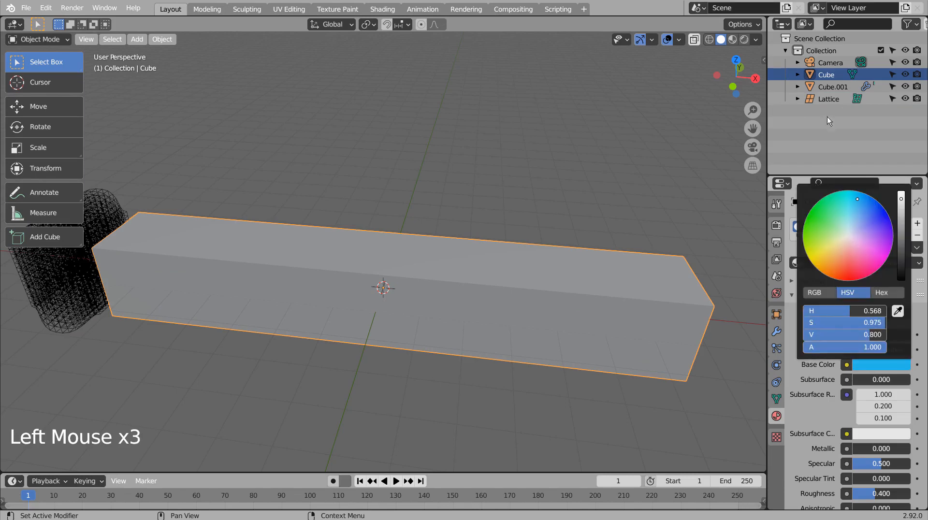
pyautogui.click(732, 40)
pyautogui.moveTo(684, 239)
pyautogui.mouseDown(button='middle')
pyautogui.moveTo(619, 228)
pyautogui.moveTo(593, 210)
pyautogui.mouseUp(button='middle')
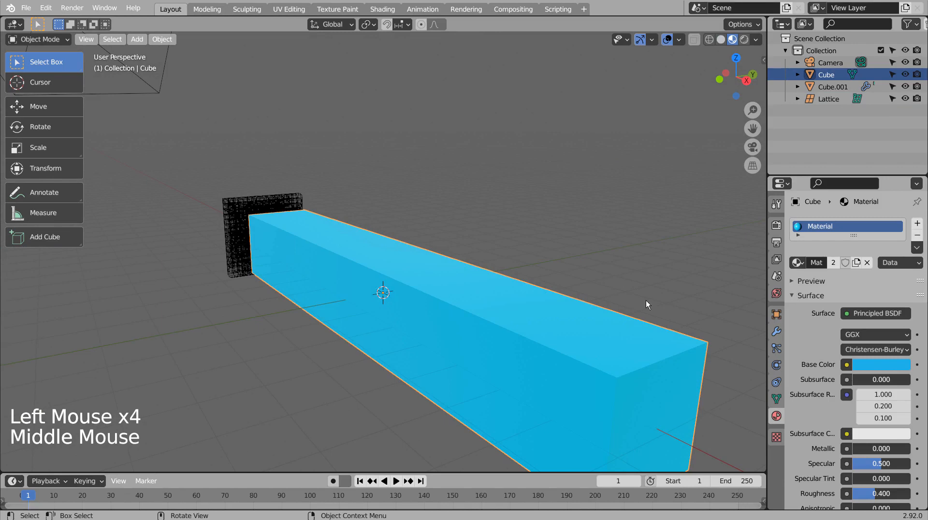
pyautogui.scroll(-4, 645, 301)
pyautogui.moveTo(646, 301); pyautogui.dragTo(645, 299, button='middle')
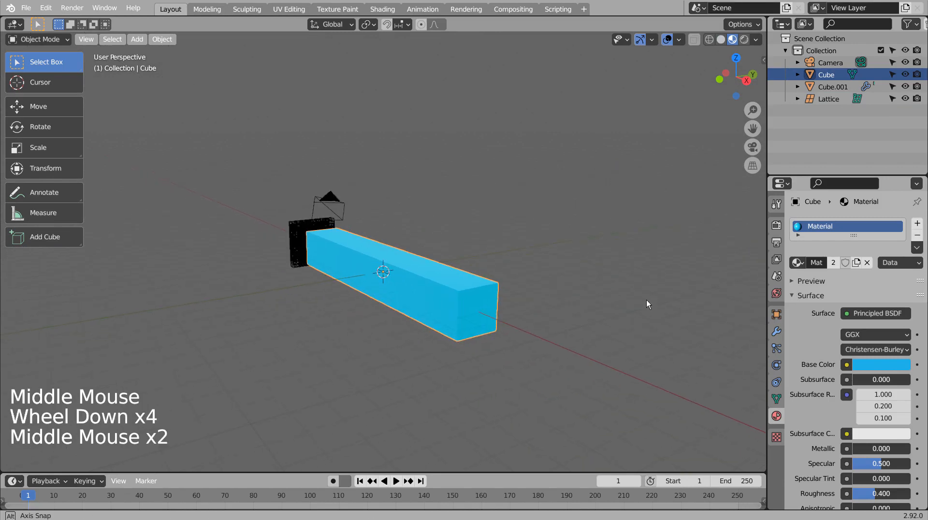
# - Give the inner bar Cube.001 its own single-user copy of the material and switch to the Shading workspace
pyautogui.click(829, 88)
pyautogui.click(837, 267)
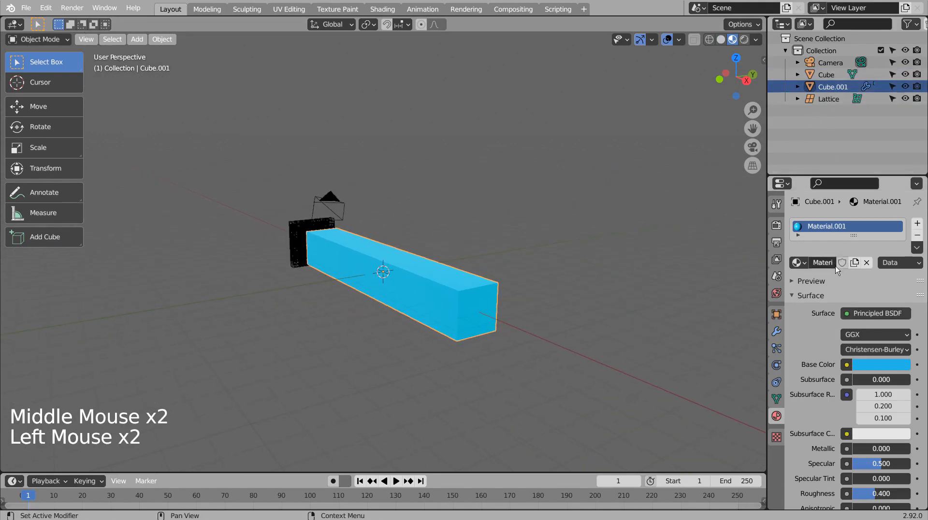
pyautogui.click(382, 9)
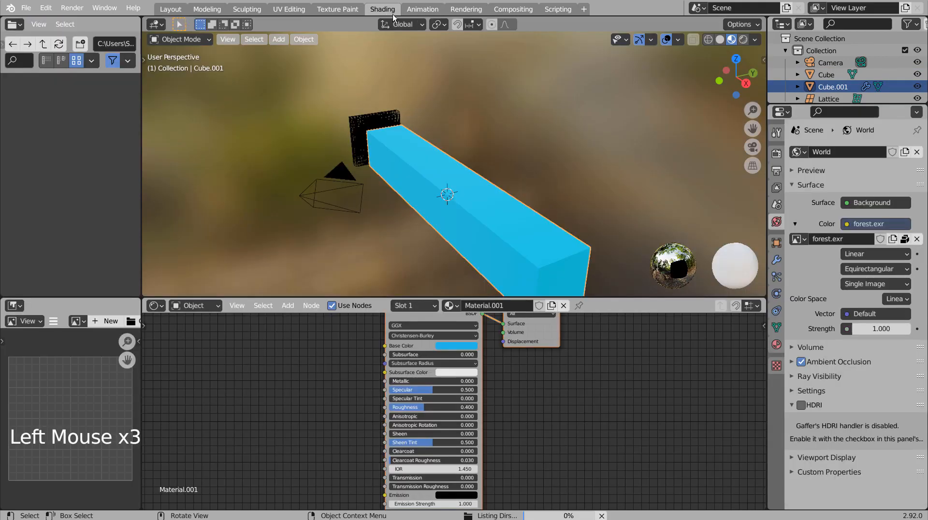
# - Add a ColorRamp node in front of the Principled BSDF in Material.001
pyautogui.scroll(-5, 374, 332)
pyautogui.keyDown('shift'); pyautogui.moveTo(307, 371); pyautogui.dragTo(429, 367, button='middle'); pyautogui.keyUp('shift')
pyautogui.hotkey('shift', 'a')
pyautogui.click(368, 339)
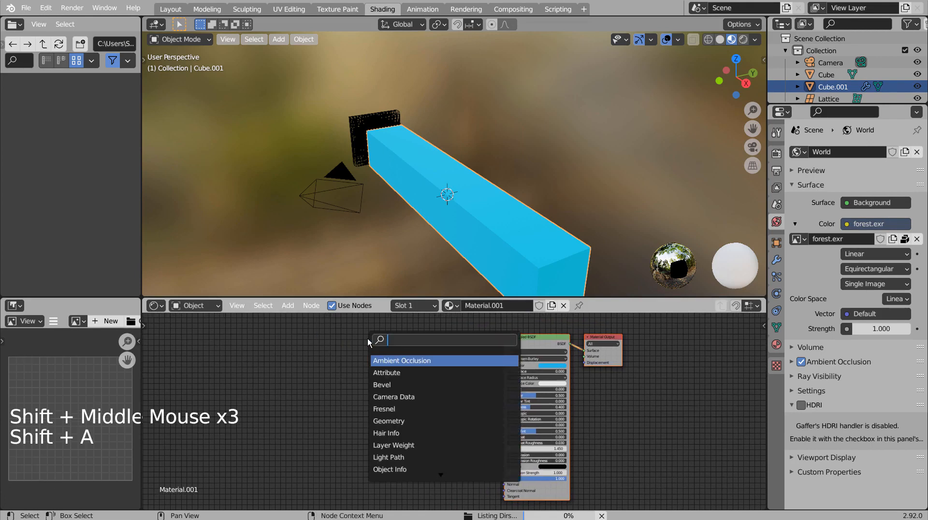
pyautogui.write('col')
pyautogui.press('Return')
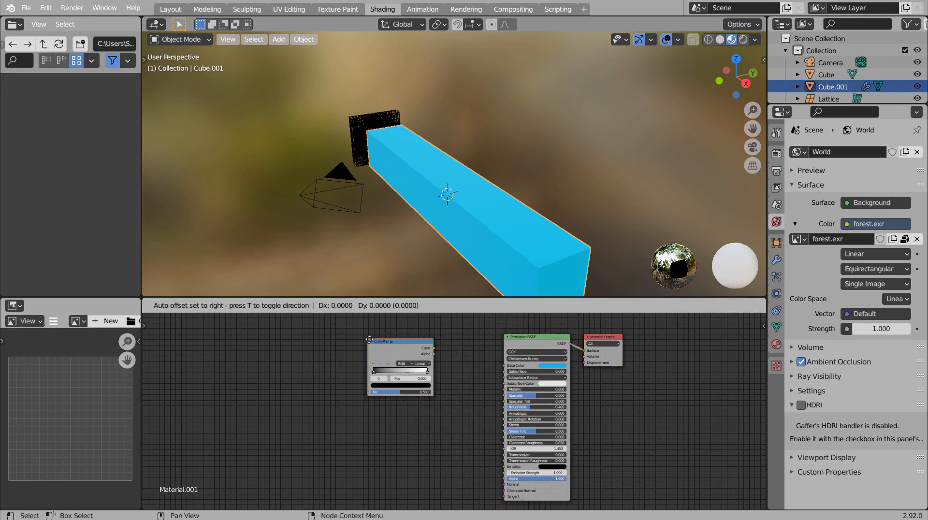
pyautogui.click(421, 339)
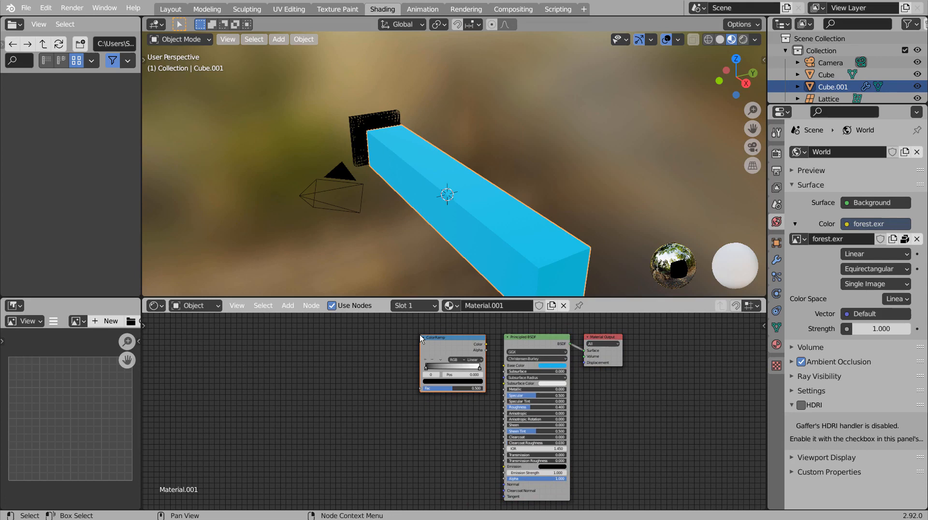
# - Add a Gradient Texture node in front of the ColorRamp
pyautogui.hotkey('shift', 'a')
pyautogui.click(358, 332)
pyautogui.write('li')
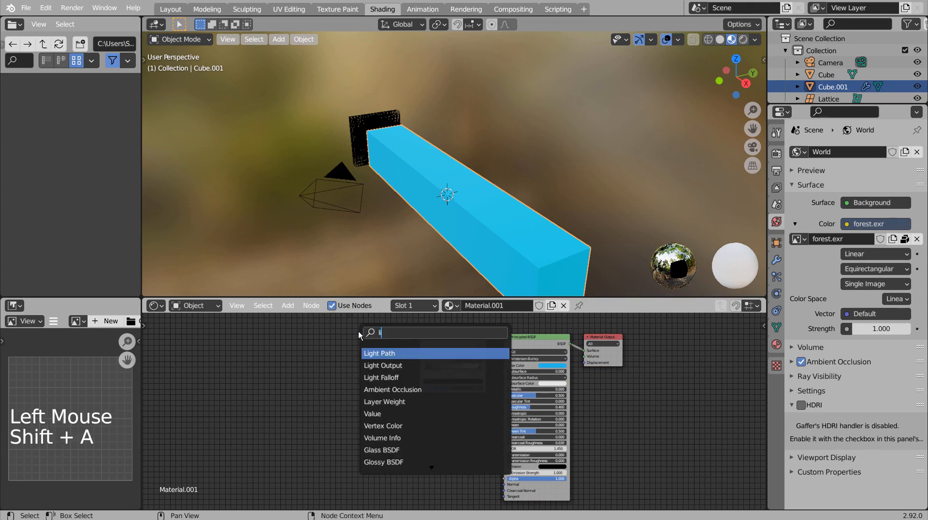
pyautogui.write('n')
pyautogui.press('BackSpace')
pyautogui.press('BackSpace')
pyautogui.press('BackSpace')
pyautogui.write('gra')
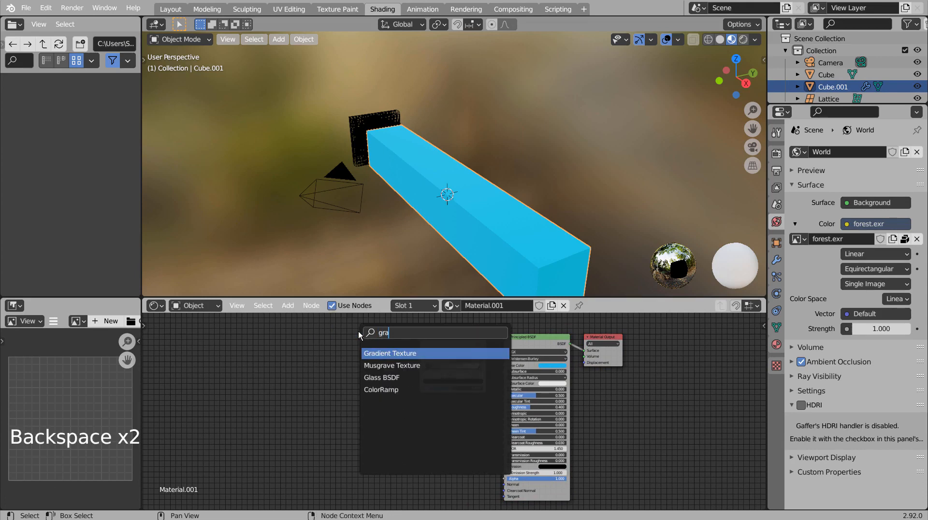
pyautogui.press('Down')
pyautogui.press('Up')
pyautogui.press('Return')
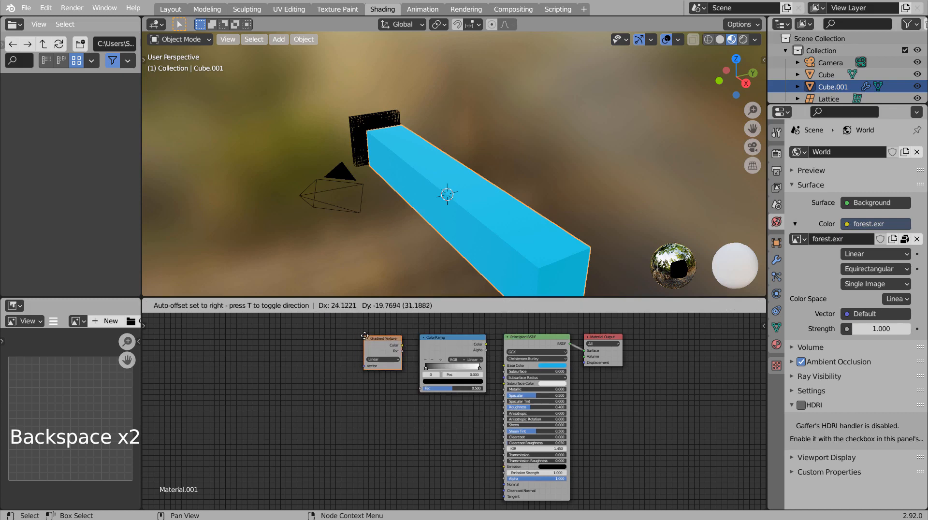
pyautogui.click(365, 338)
# - Link the gradient's Color through the ColorRamp to the Base Color and hide the outer bar Cube in the viewport
pyautogui.moveTo(404, 345); pyautogui.dragTo(420, 388)
pyautogui.moveTo(486, 344); pyautogui.dragTo(504, 366)
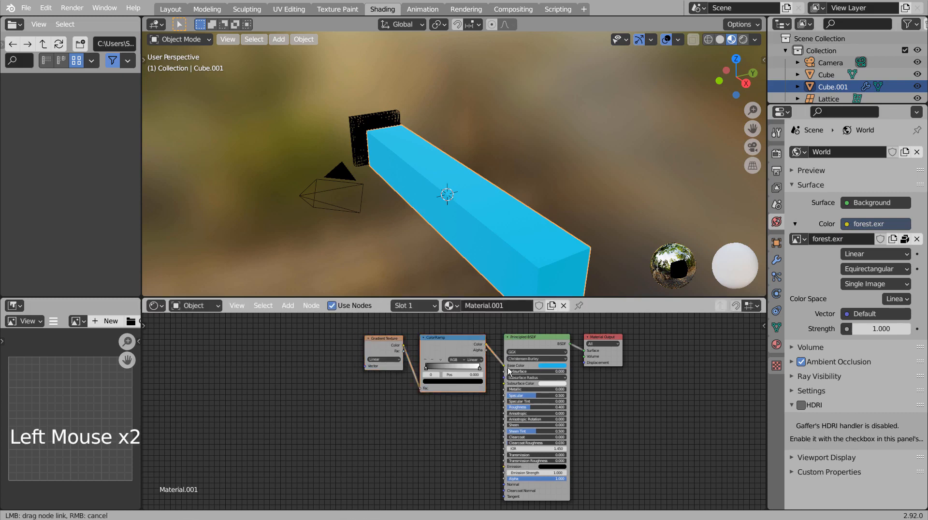
pyautogui.click(917, 75)
# - Add four stops to the ColorRamp, then move its first stop to position 0.040 and its last stop slightly inward
pyautogui.scroll(2, 495, 366)
pyautogui.scroll(3, 495, 365)
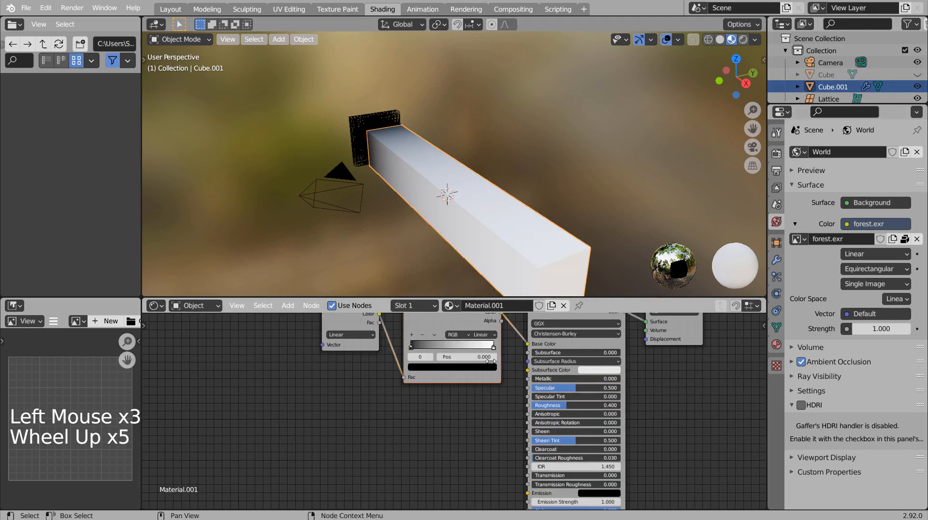
pyautogui.keyDown('shift'); pyautogui.moveTo(495, 366); pyautogui.dragTo(436, 406, button='middle'); pyautogui.keyUp('shift')
pyautogui.scroll(4, 436, 406)
pyautogui.scroll(1, 436, 406)
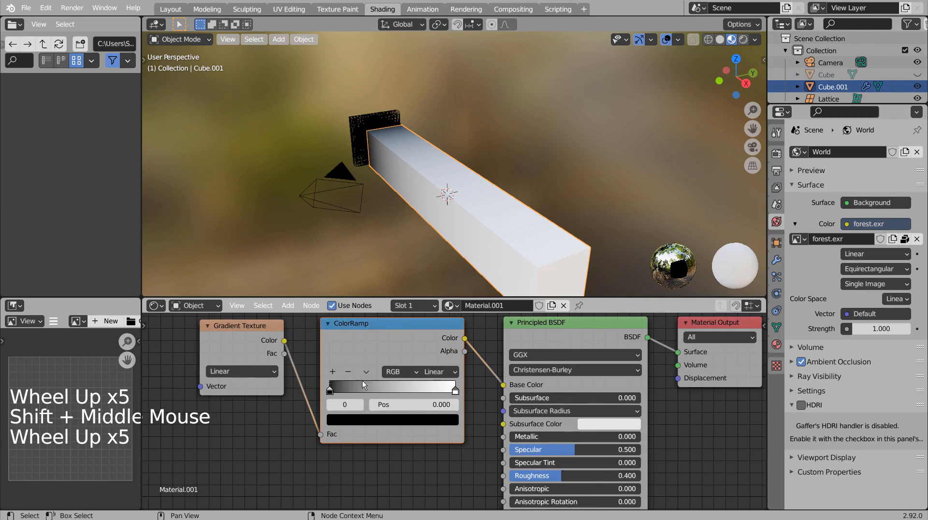
pyautogui.click(333, 371)
pyautogui.click(332, 372)
pyautogui.click(333, 372)
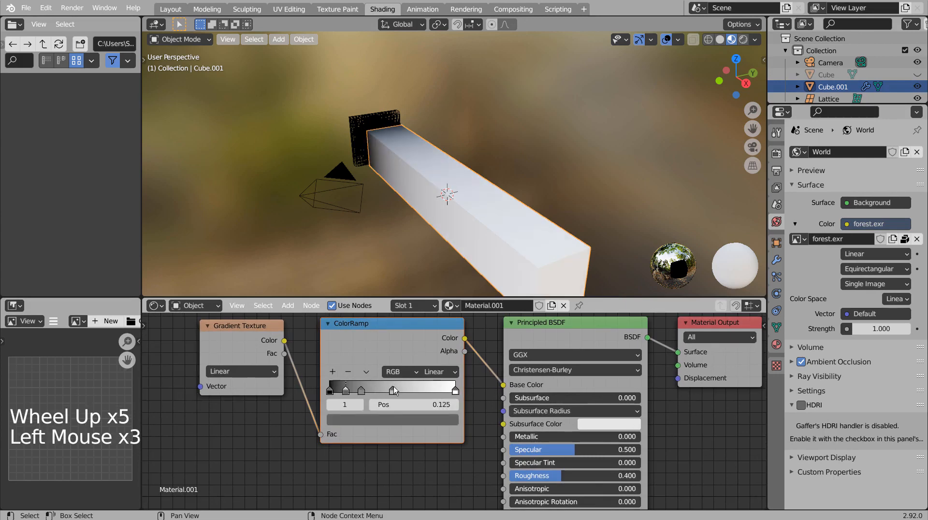
pyautogui.moveTo(392, 395)
pyautogui.mouseDown()
pyautogui.moveTo(417, 396)
pyautogui.moveTo(397, 401)
pyautogui.mouseUp()
pyautogui.click(462, 397)
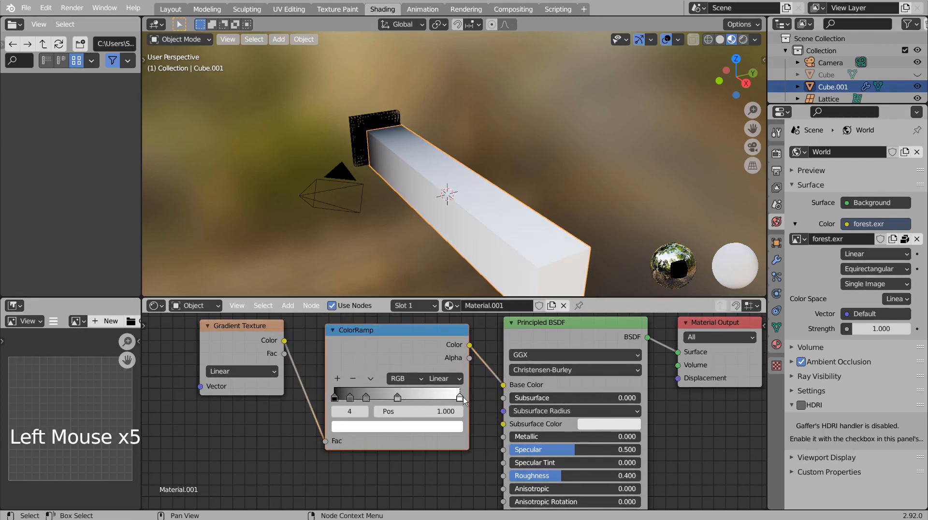
pyautogui.click(337, 380)
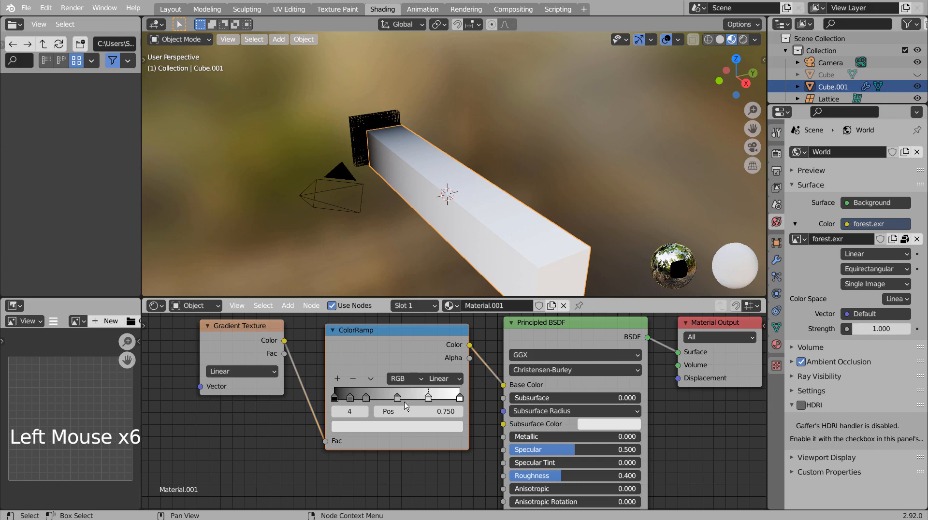
pyautogui.moveTo(338, 400); pyautogui.dragTo(342, 402)
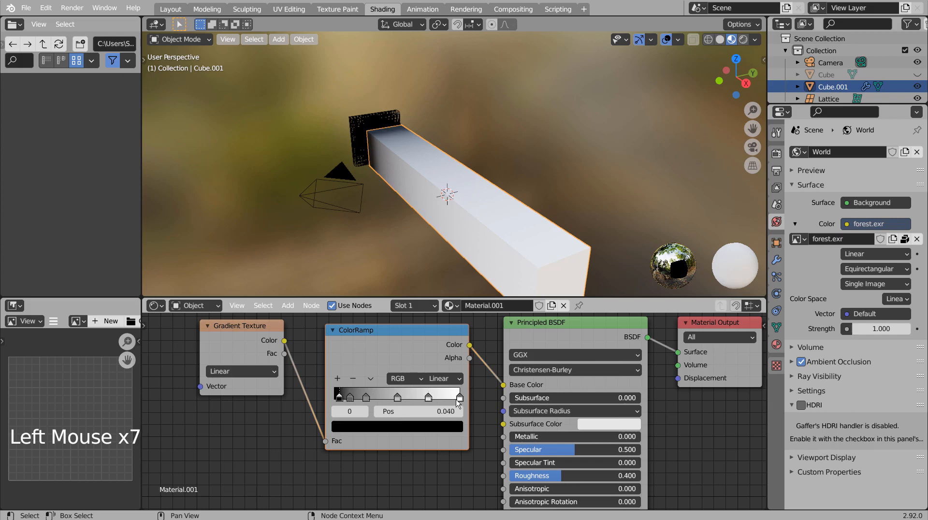
pyautogui.moveTo(457, 400); pyautogui.dragTo(451, 401)
# - Color the ColorRamp's first stop bright green
pyautogui.click(342, 399)
pyautogui.click(352, 425)
pyautogui.moveTo(434, 291); pyautogui.dragTo(434, 252)
pyautogui.click(345, 275)
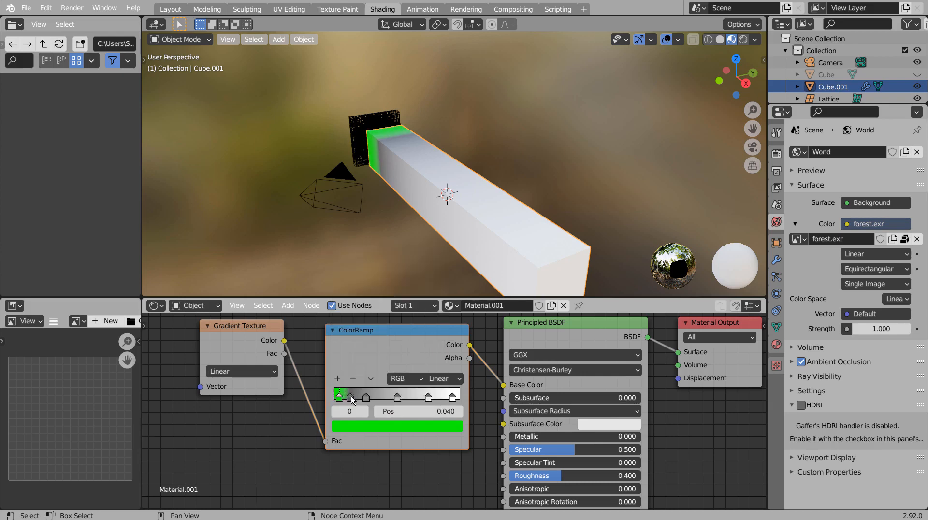
# - Color the ColorRamp's second stop, at position 0.125, light yellow
pyautogui.click(352, 404)
pyautogui.click(351, 397)
pyautogui.click(356, 427)
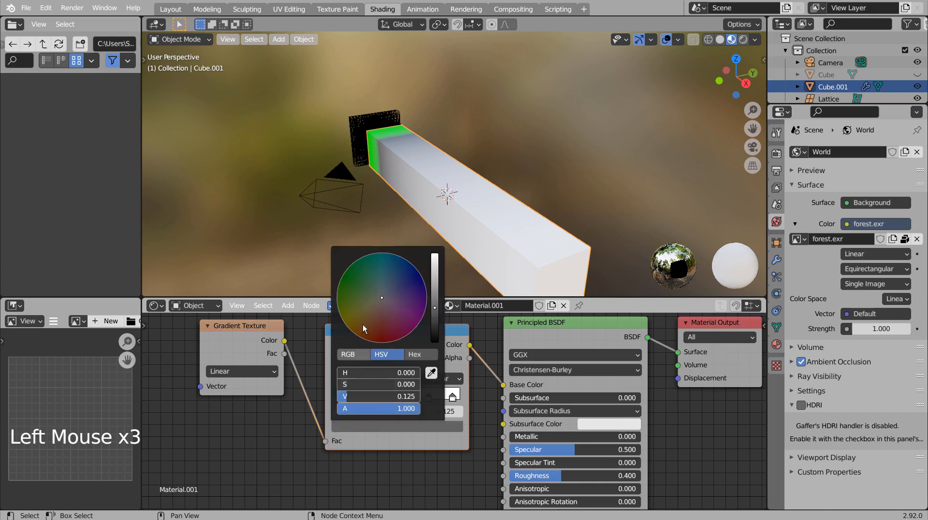
pyautogui.click(360, 308)
pyautogui.moveTo(432, 290); pyautogui.dragTo(435, 259)
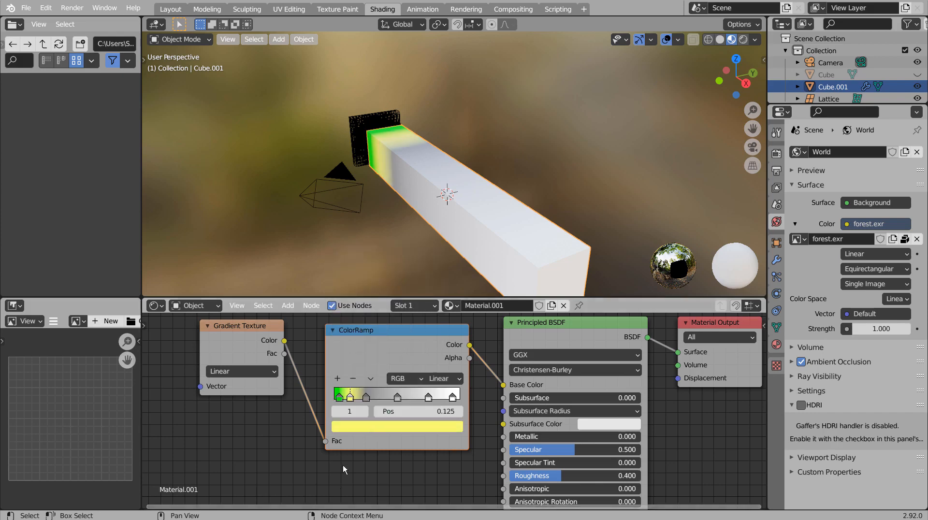
# - Color the ColorRamp's third stop dark red
pyautogui.click(367, 398)
pyautogui.click(369, 425)
pyautogui.moveTo(381, 323); pyautogui.dragTo(384, 341)
# - Color the ColorRamp's fourth stop, at position 0.500, blue
pyautogui.click(397, 398)
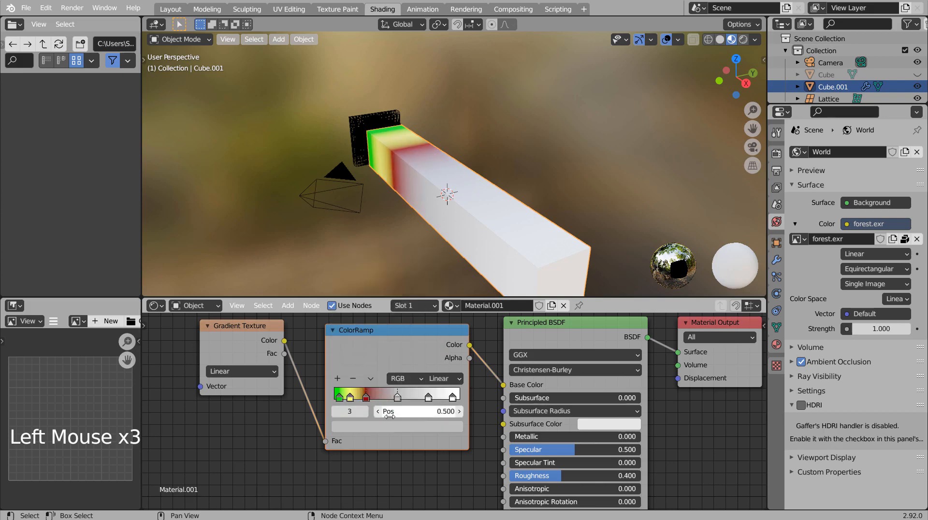
pyautogui.click(382, 427)
pyautogui.click(405, 264)
pyautogui.moveTo(405, 264); pyautogui.dragTo(397, 255)
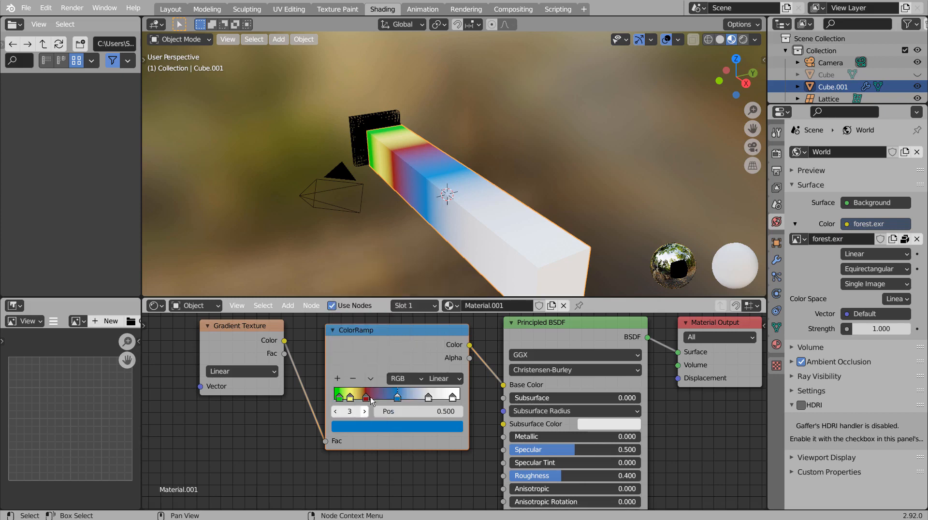
# - Brighten the ColorRamp's dark red third stop, at position 0.250, to a color value of 1.000
pyautogui.click(366, 398)
pyautogui.click(371, 427)
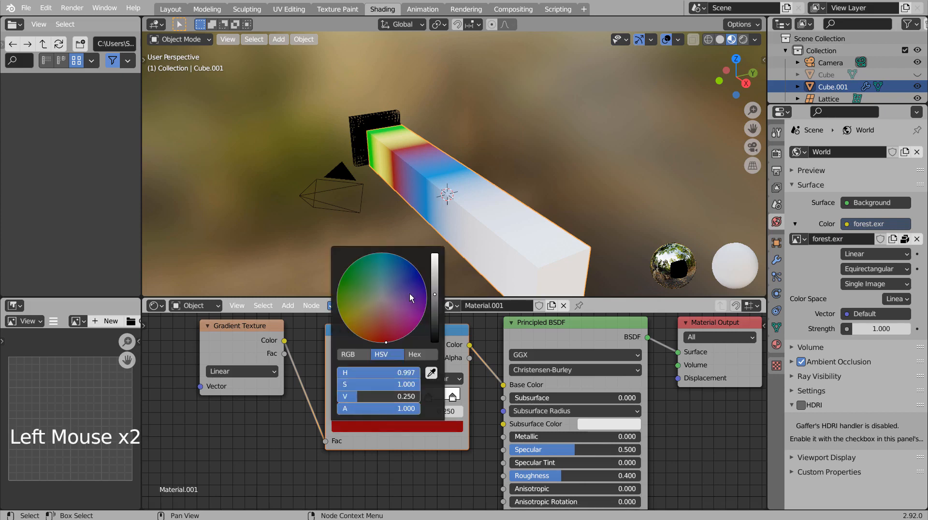
pyautogui.moveTo(437, 278); pyautogui.dragTo(435, 255)
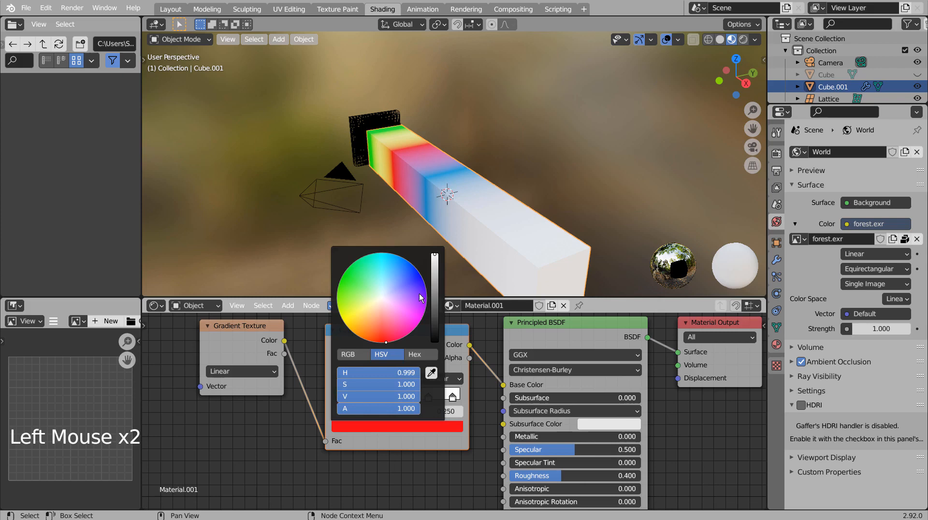
pyautogui.click(253, 452)
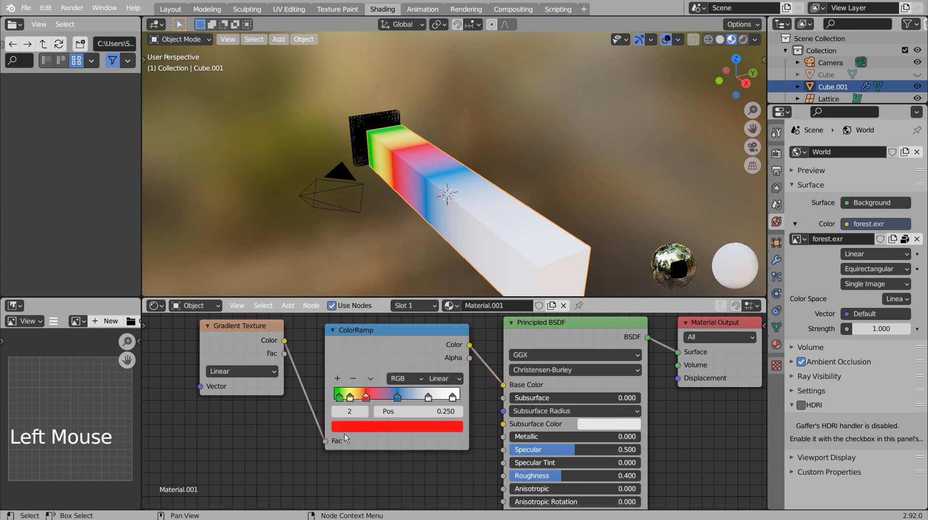
# - Brighten the blue of the ColorRamp's fourth stop, at position 0.500
pyautogui.click(401, 402)
pyautogui.click(414, 425)
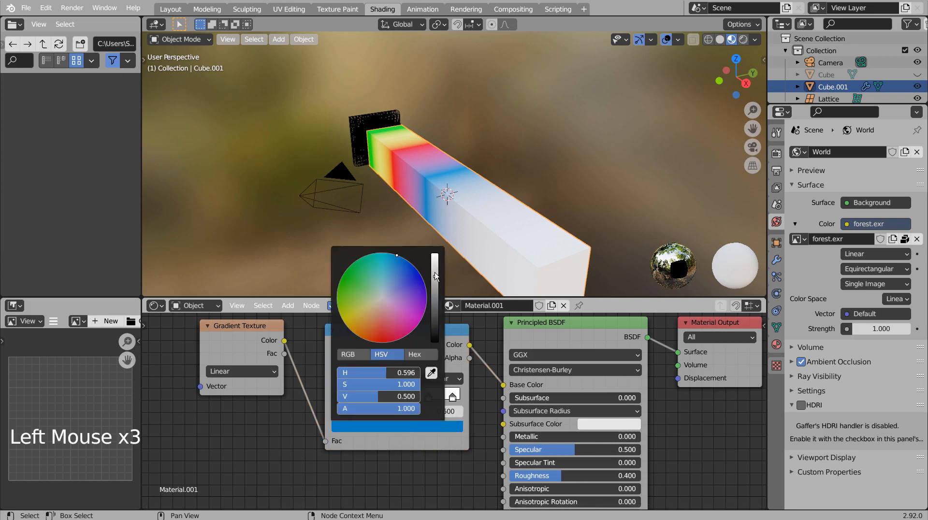
pyautogui.click(341, 410)
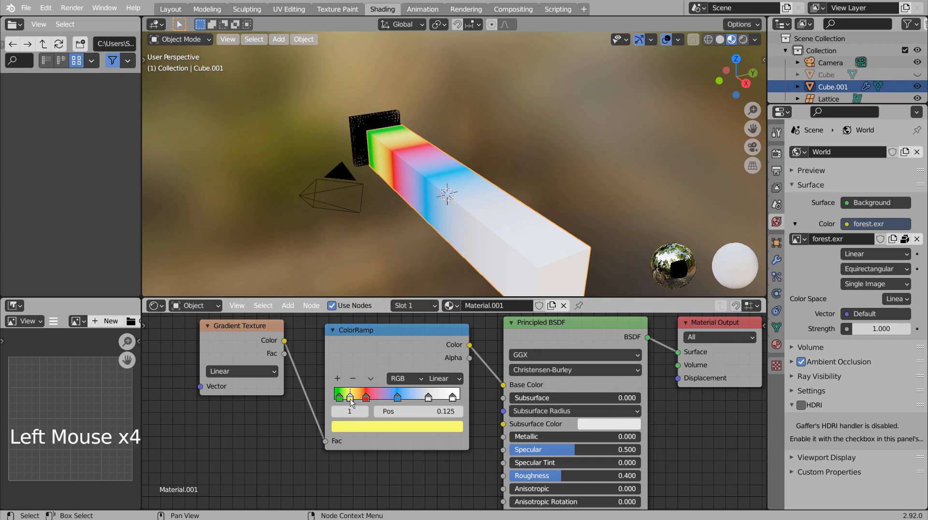
pyautogui.click(363, 427)
pyautogui.click(290, 430)
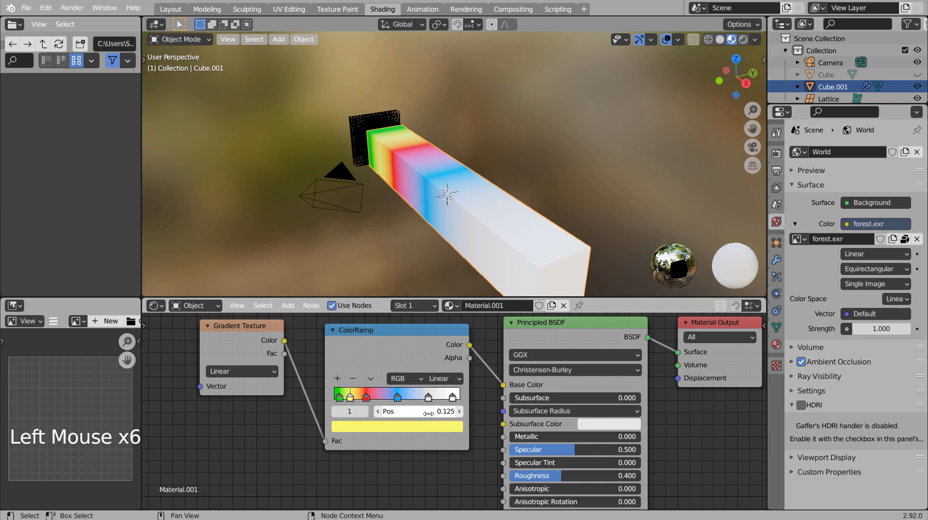
# - Color the ColorRamp's fifth stop, at position 0.750, light magenta-pink
pyautogui.click(428, 398)
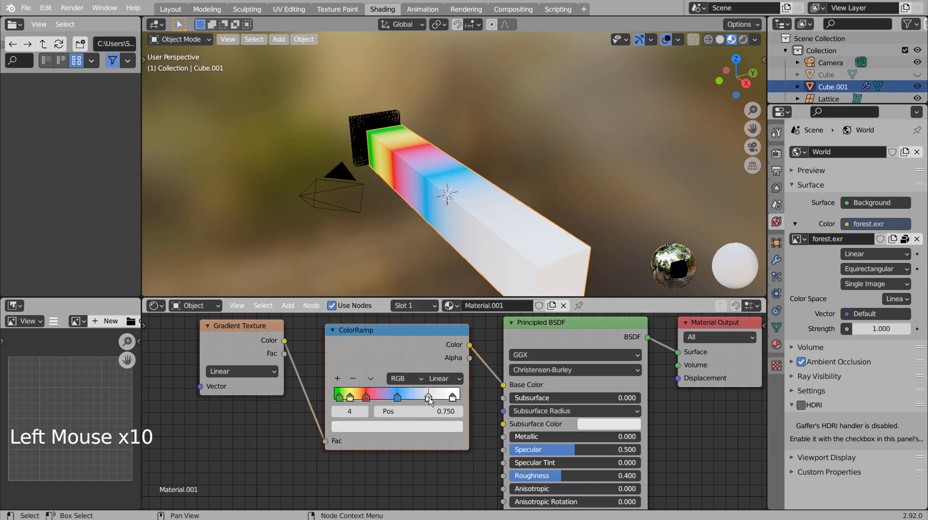
pyautogui.click(414, 429)
pyautogui.click(400, 312)
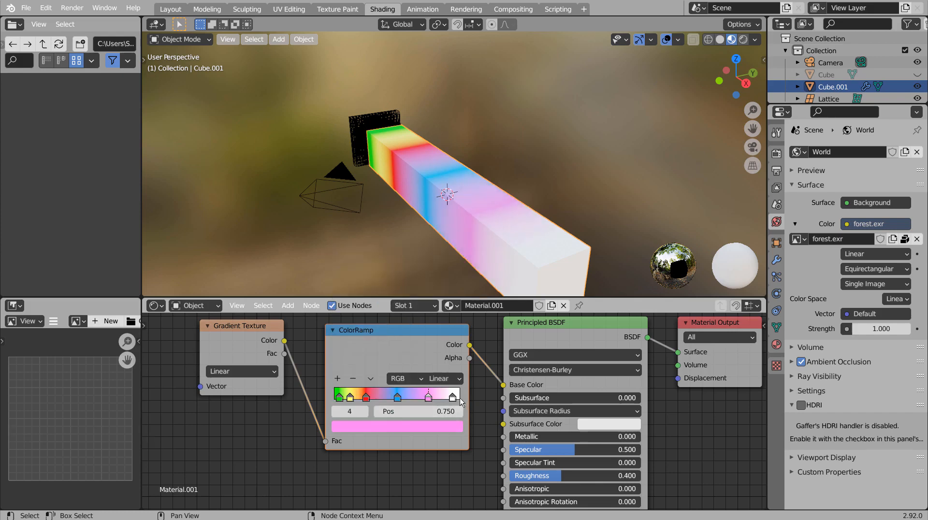
# - Color the ColorRamp's last stop, at position 0.942, orange with hue about 0.074 and saturation about 0.953
pyautogui.click(453, 399)
pyautogui.click(431, 425)
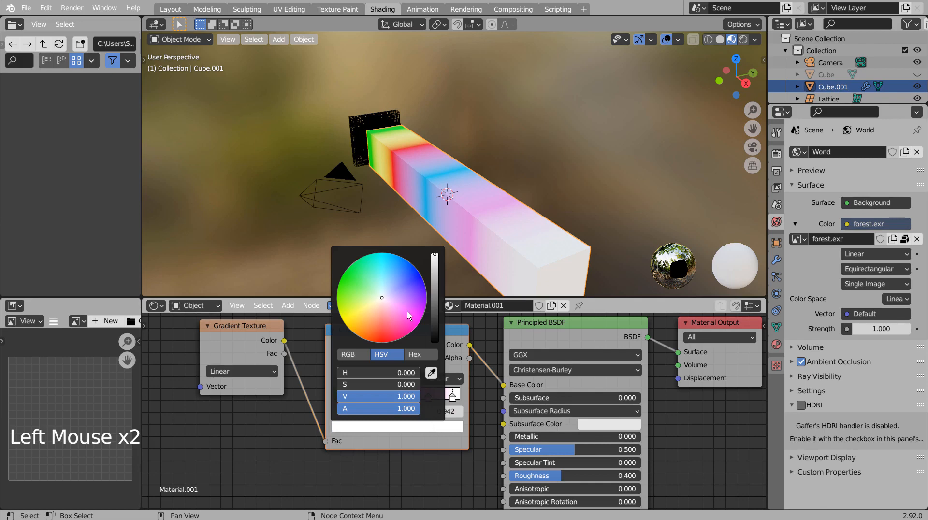
pyautogui.click(361, 326)
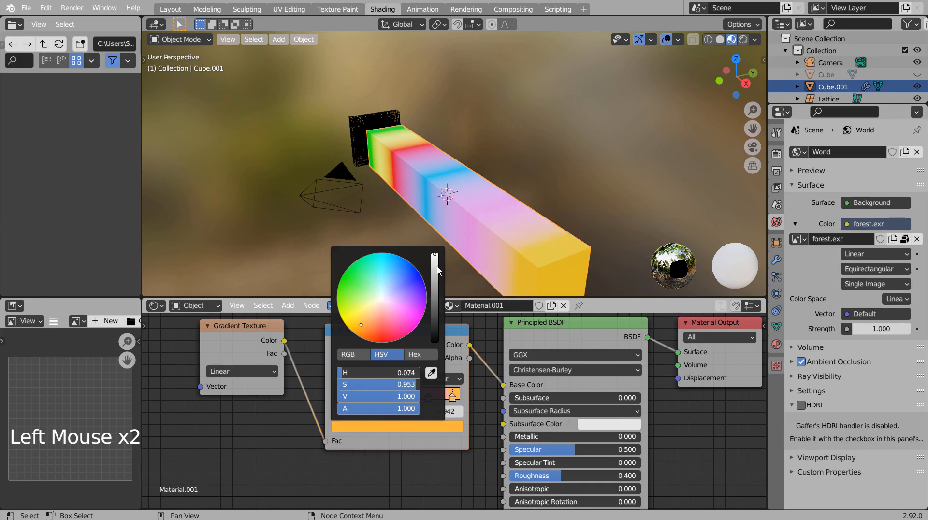
pyautogui.click(230, 435)
# - Recolor the ColorRamp's third stop, at position 0.250, soft pink with hue about 0.949 and saturation about 0.759
pyautogui.moveTo(465, 190); pyautogui.dragTo(547, 170, button='middle')
pyautogui.moveTo(553, 172); pyautogui.dragTo(583, 183, button='middle')
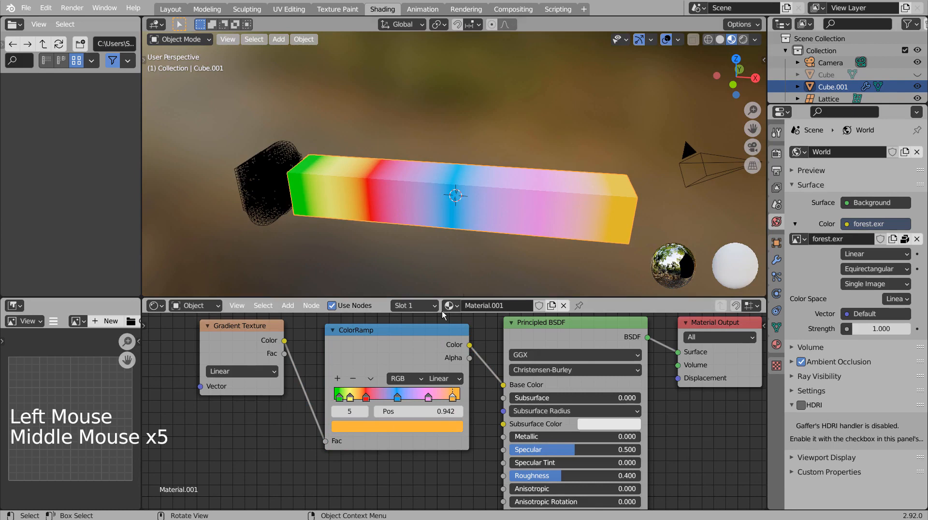
pyautogui.click(366, 398)
pyautogui.click(371, 427)
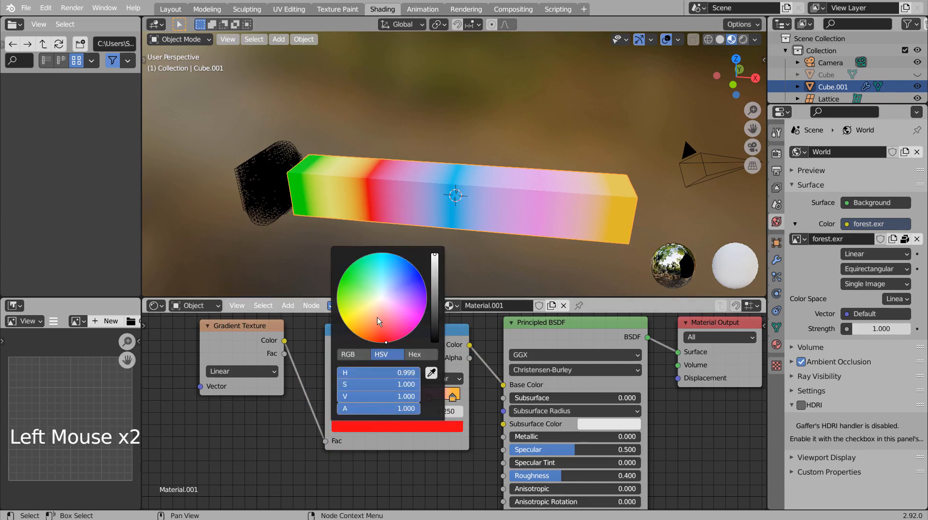
pyautogui.moveTo(379, 322)
pyautogui.mouseDown()
pyautogui.moveTo(396, 322)
pyautogui.moveTo(408, 300)
pyautogui.moveTo(385, 309)
pyautogui.moveTo(372, 273)
pyautogui.moveTo(397, 280)
pyautogui.moveTo(401, 303)
pyautogui.moveTo(386, 316)
pyautogui.mouseUp()
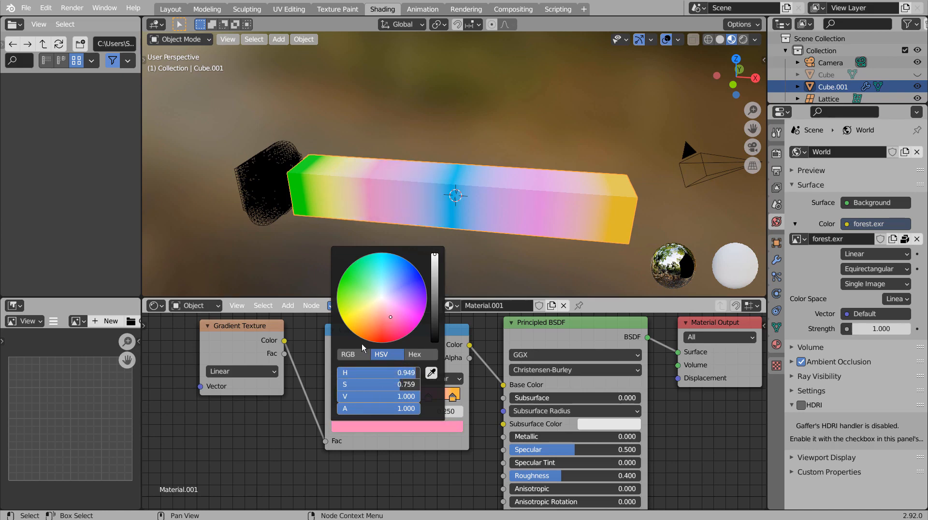
pyautogui.click(303, 425)
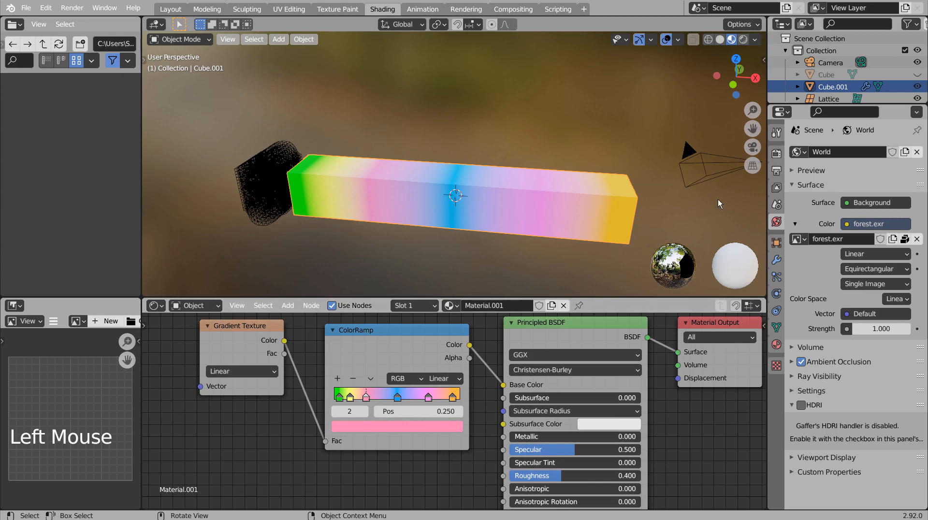
# - Move the lattice along X slightly farther out from the bar's green end, to about X -8.39 m
pyautogui.click(251, 183)
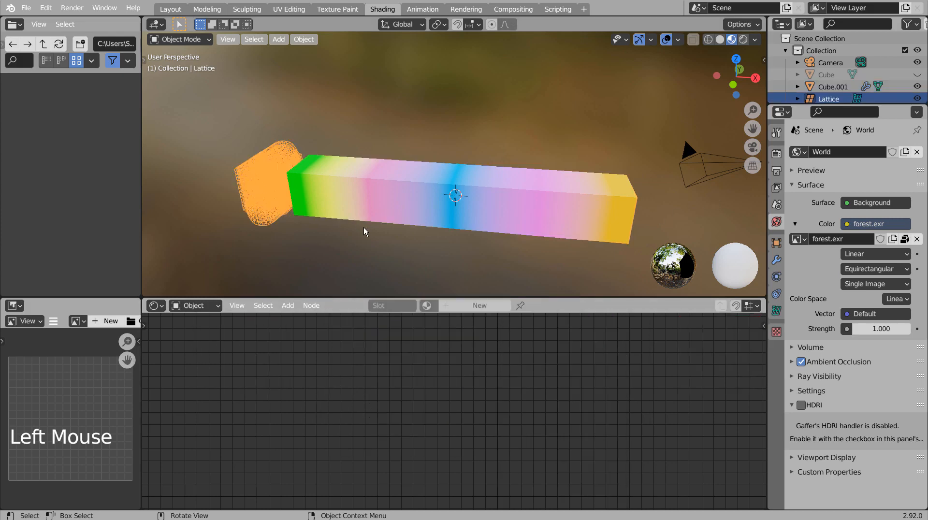
pyautogui.press('g')
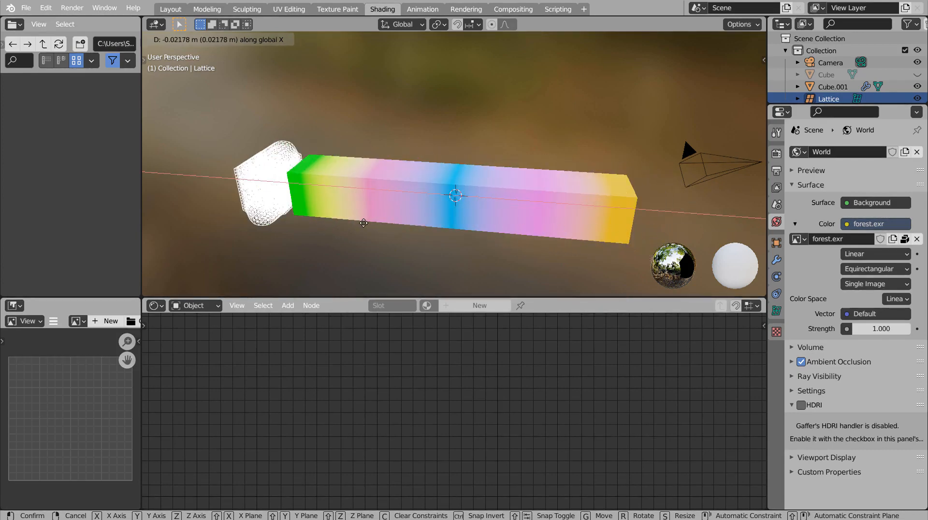
pyautogui.click(361, 222)
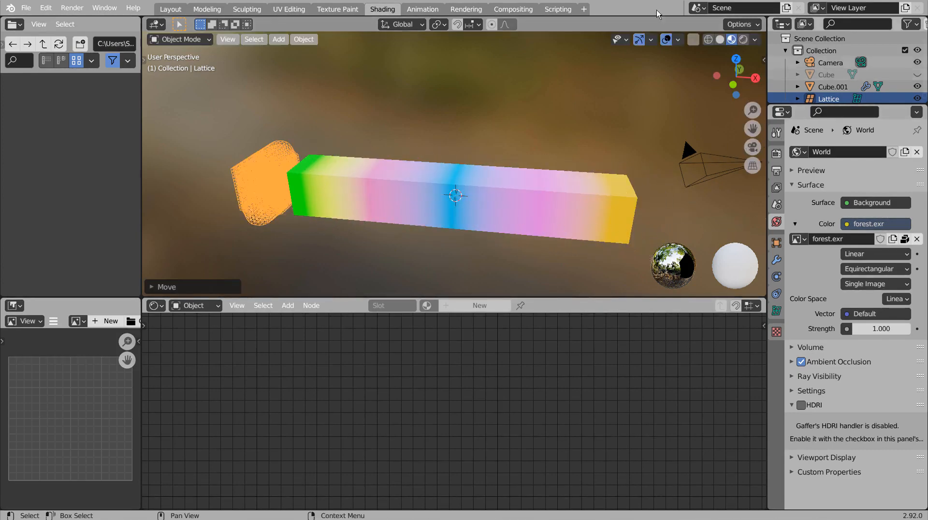
# - Examine the gradient bar's complete material node setup in a maximized node editor, from Gradient Texture to Material Output
pyautogui.click(423, 183)
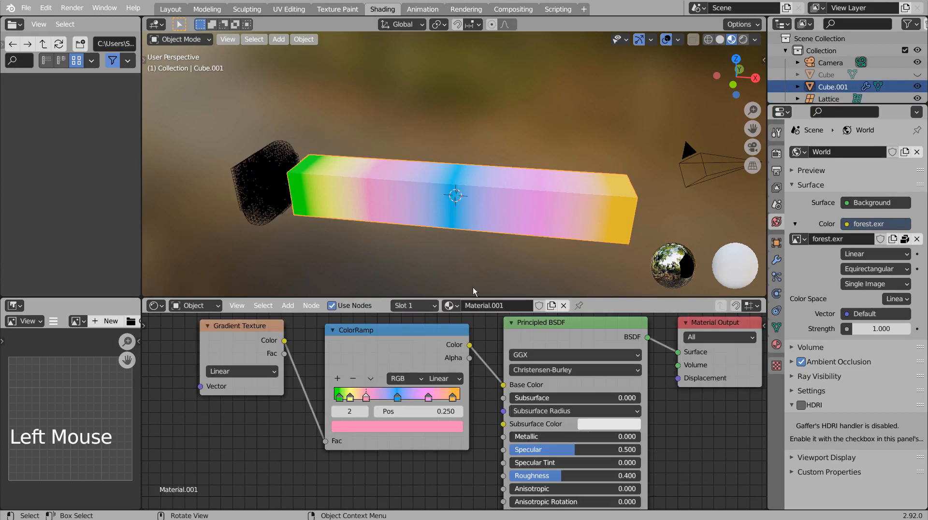
pyautogui.hotkey('ctrl', 'space')
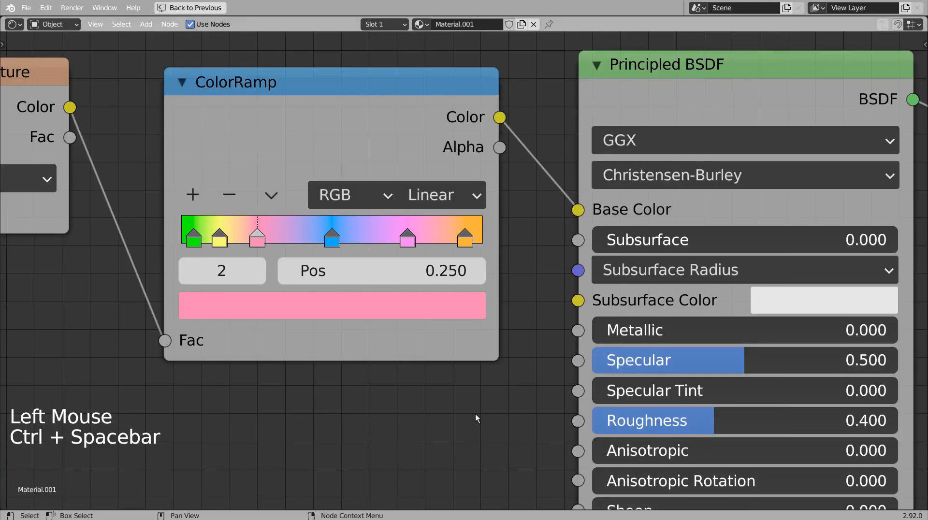
pyautogui.scroll(-8, 475, 415)
pyautogui.scroll(-1, 474, 413)
pyautogui.keyDown('shift'); pyautogui.moveTo(475, 413); pyautogui.dragTo(406, 334, button='middle'); pyautogui.keyUp('shift')
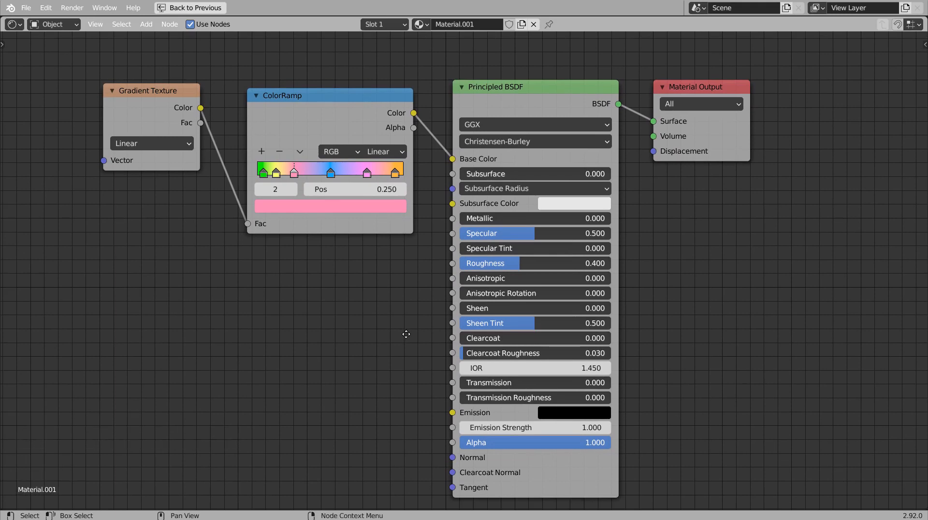
pyautogui.press('ctrl')
pyautogui.hotkey('ctrl', 'space')
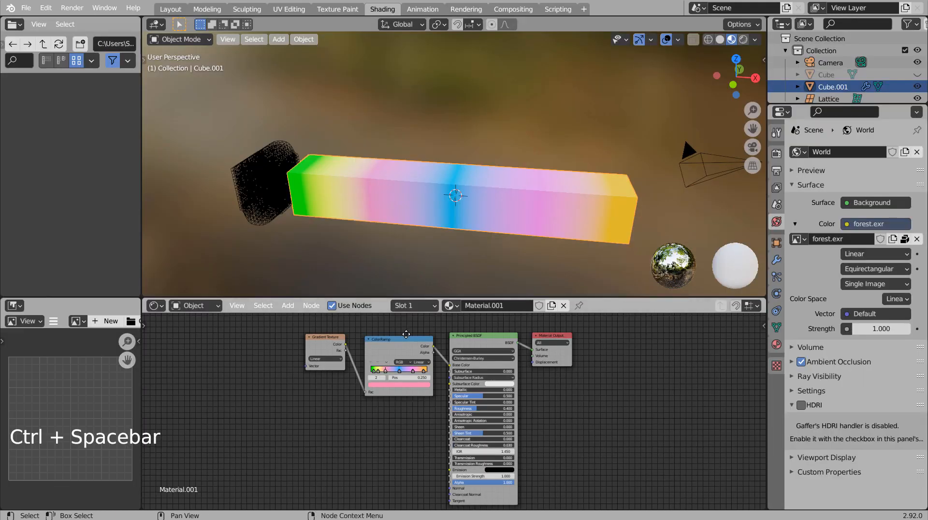
# - Select the lattice and, in the Layout workspace, unhide the blue outer bar, Cube
pyautogui.click(260, 177)
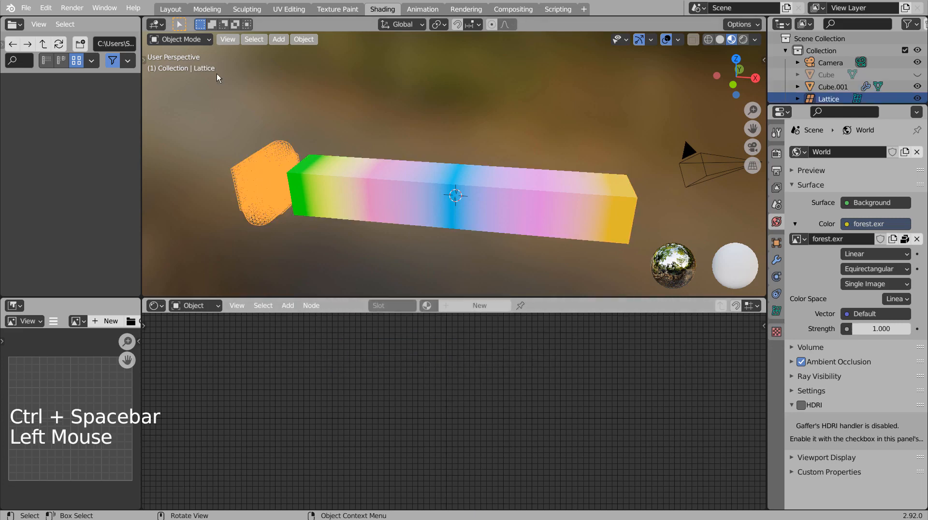
pyautogui.click(171, 9)
pyautogui.moveTo(455, 296); pyautogui.dragTo(611, 224, button='middle')
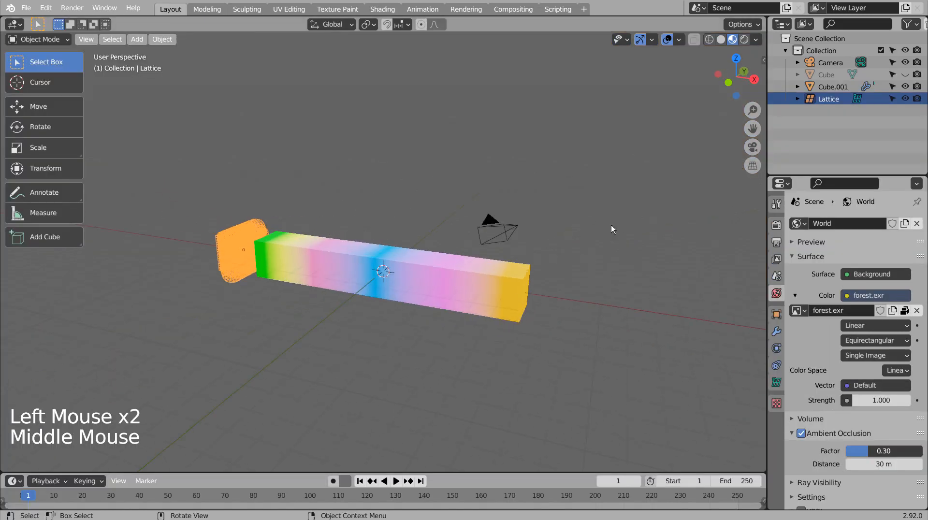
pyautogui.click(905, 75)
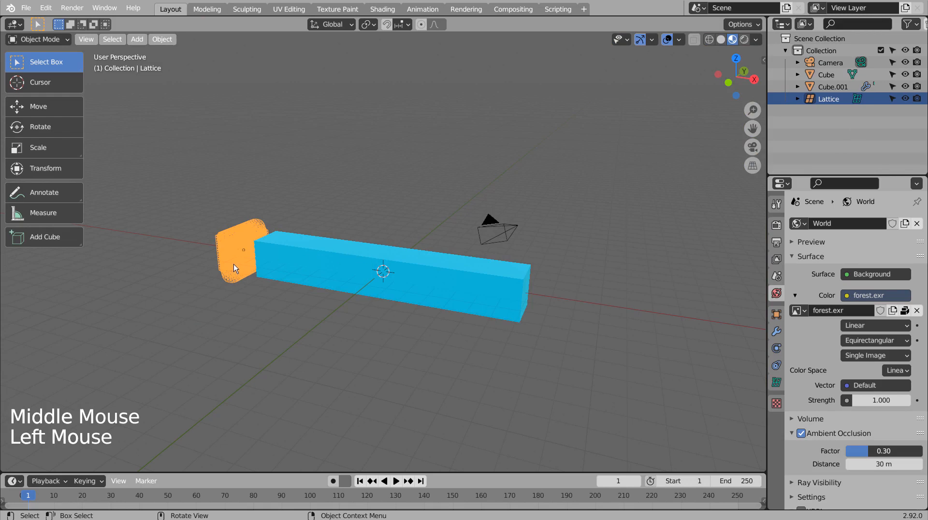
# - Keyframe the lattice's location at frame 1 and set the animation's end frame to 100
pyautogui.press('n')
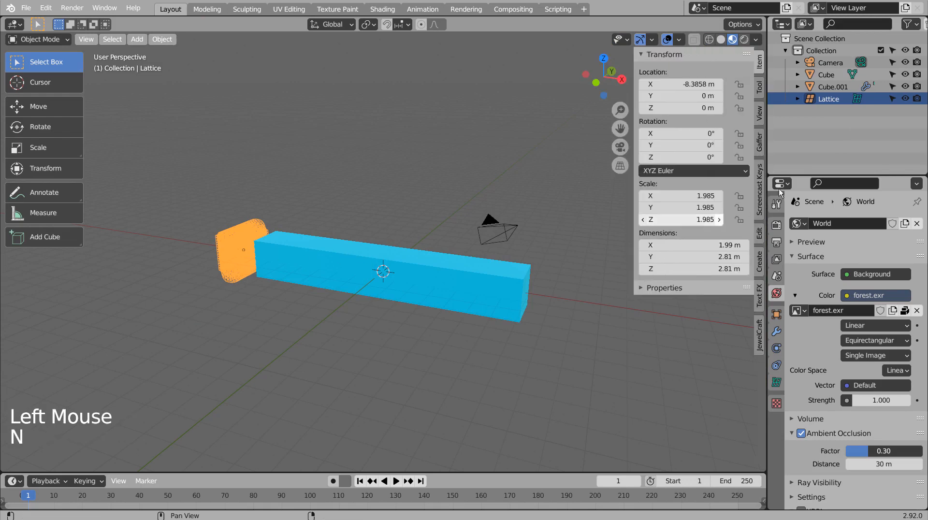
pyautogui.press('i')
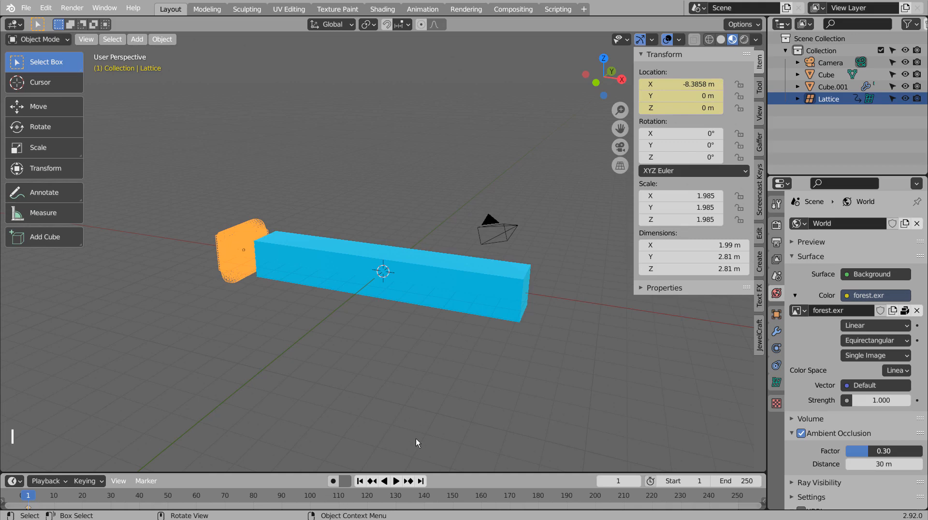
pyautogui.click(735, 480)
pyautogui.write('10')
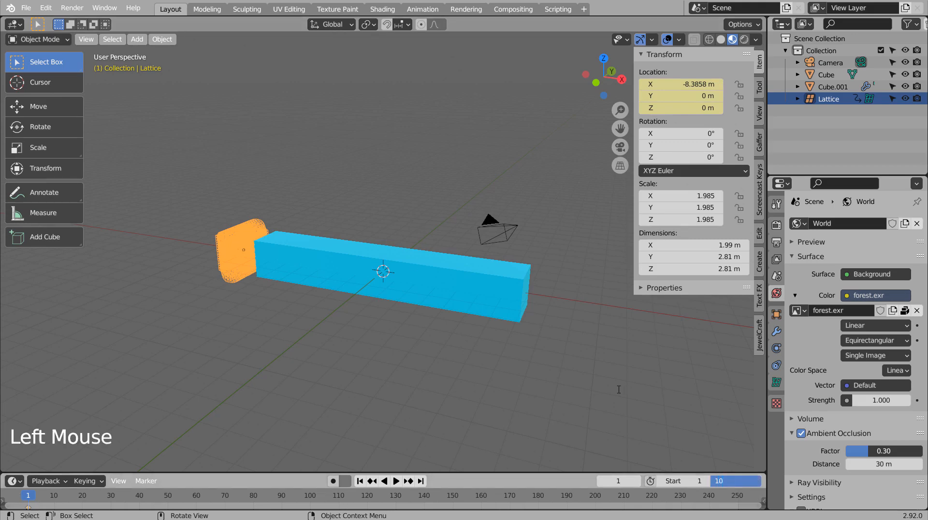
pyautogui.write('0')
pyautogui.press('Return')
# - Keyframe the lattice's same location at frame 100, and at frame 50 keyframe it moved along X past the bar's far end, to about 8.24 m
pyautogui.click(309, 497)
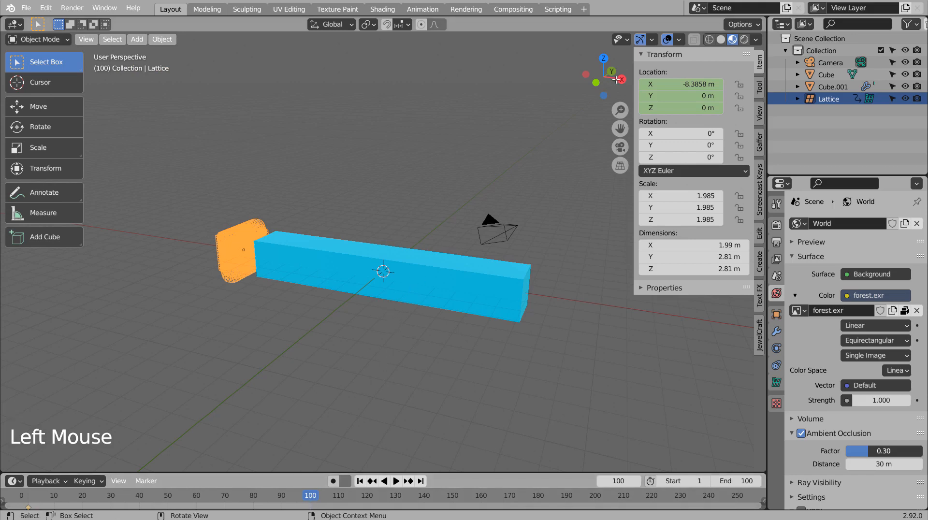
pyautogui.press('i')
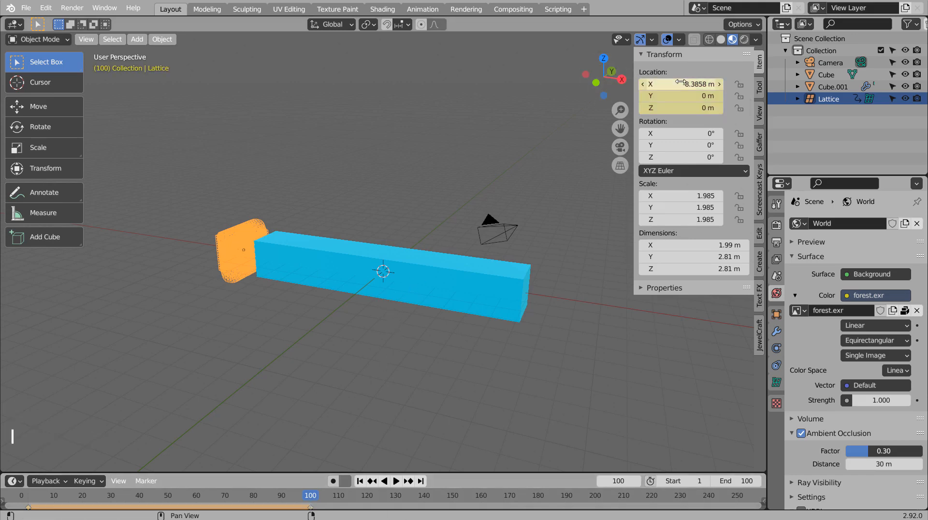
pyautogui.click(168, 493)
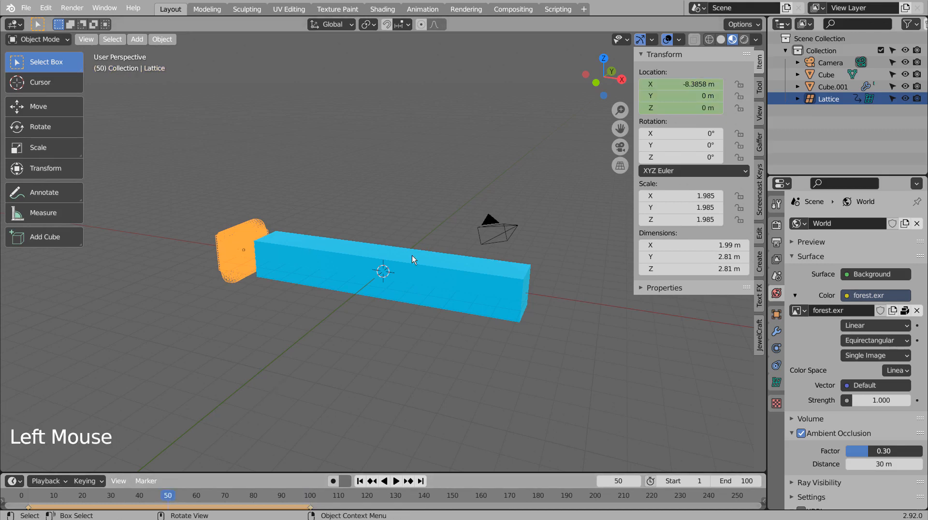
pyautogui.press('g')
pyautogui.press('x')
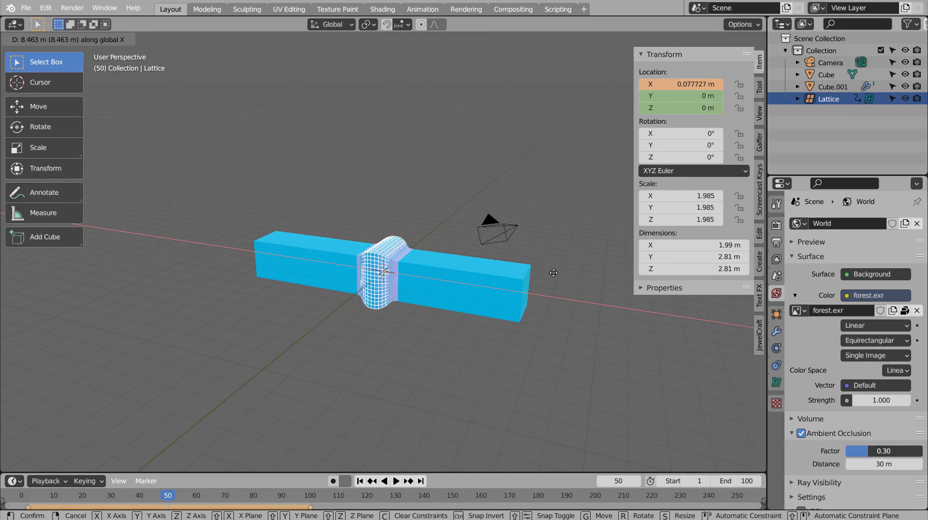
pyautogui.click(728, 282)
pyautogui.press('i')
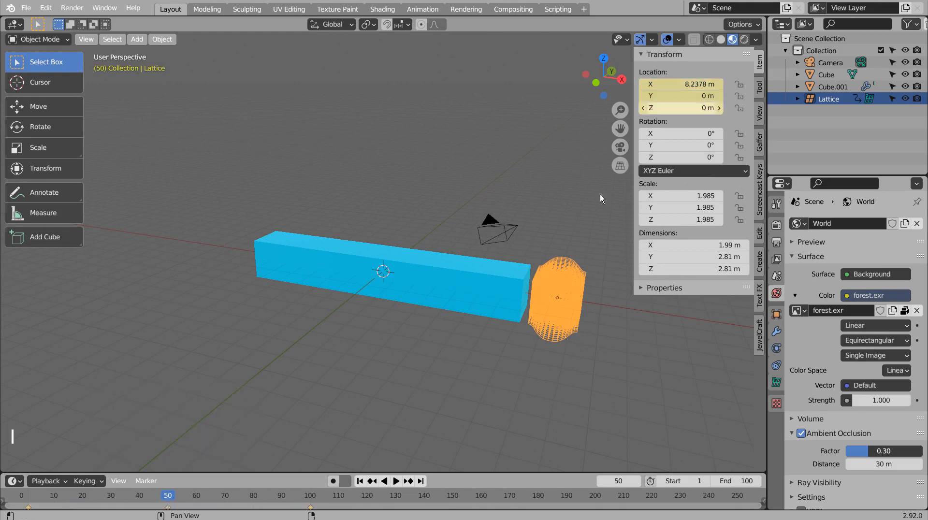
# - Hide the lattice and play the animation from frame 1, viewing the bulge travelling along the bar up close
pyautogui.click(366, 480)
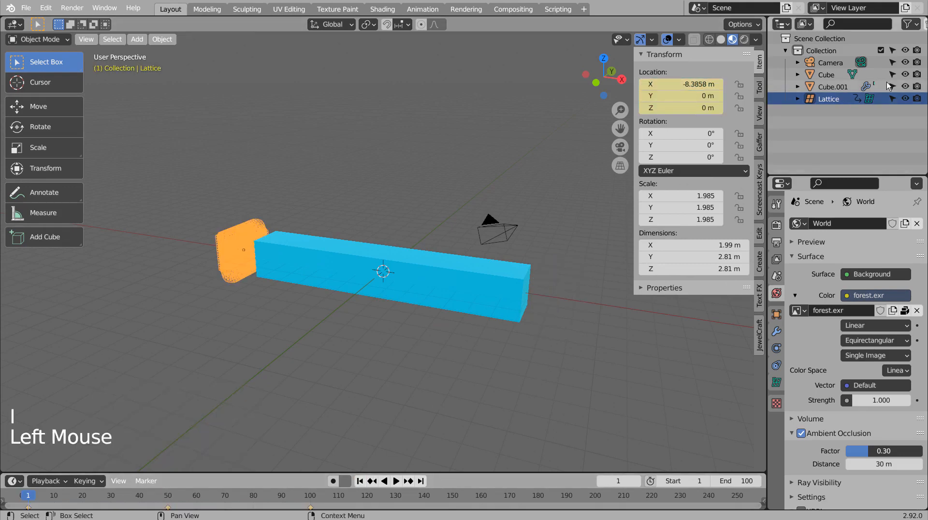
pyautogui.click(905, 99)
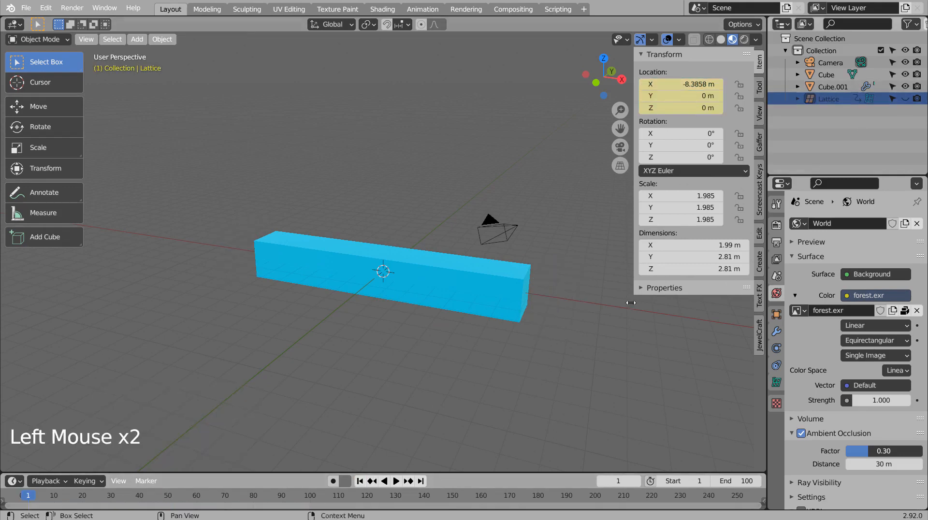
pyautogui.click(395, 481)
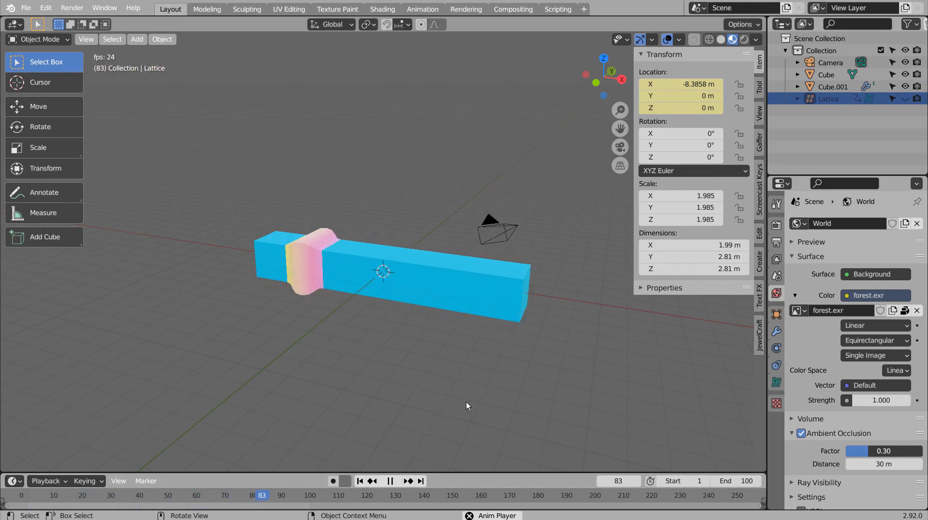
pyautogui.moveTo(454, 400); pyautogui.dragTo(328, 362, button='middle')
pyautogui.scroll(2, 390, 384)
pyautogui.scroll(1, 391, 384)
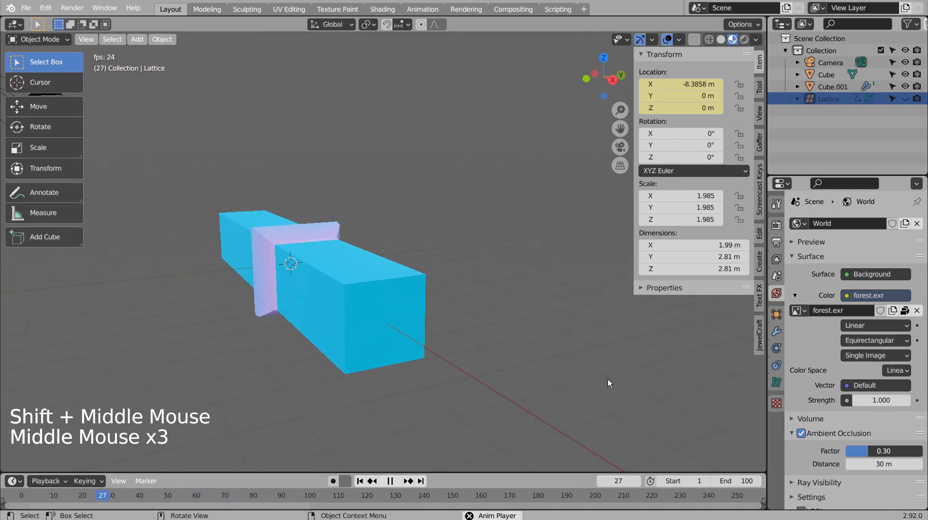